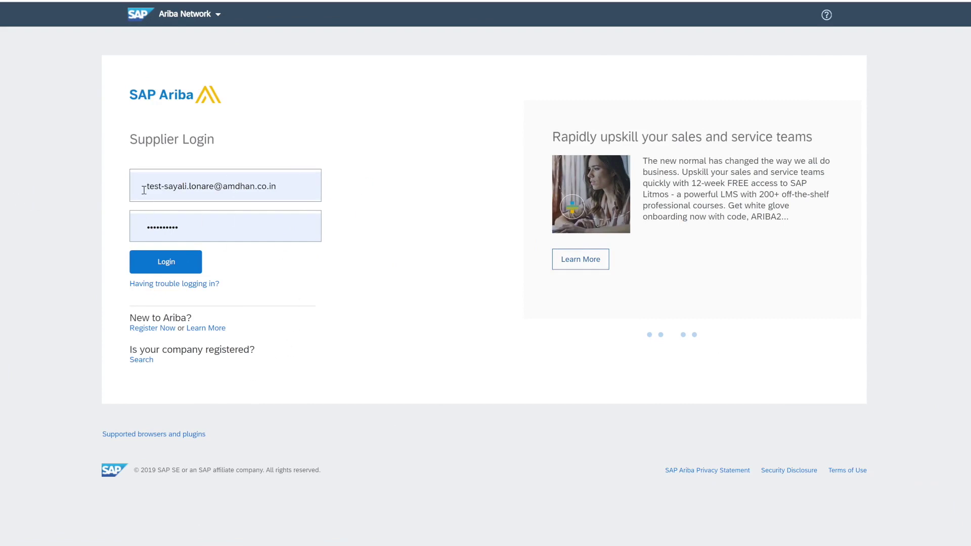
# Log in to the Ariba Network supplier account with the pre-filled username and password
pyautogui.click(172, 270)
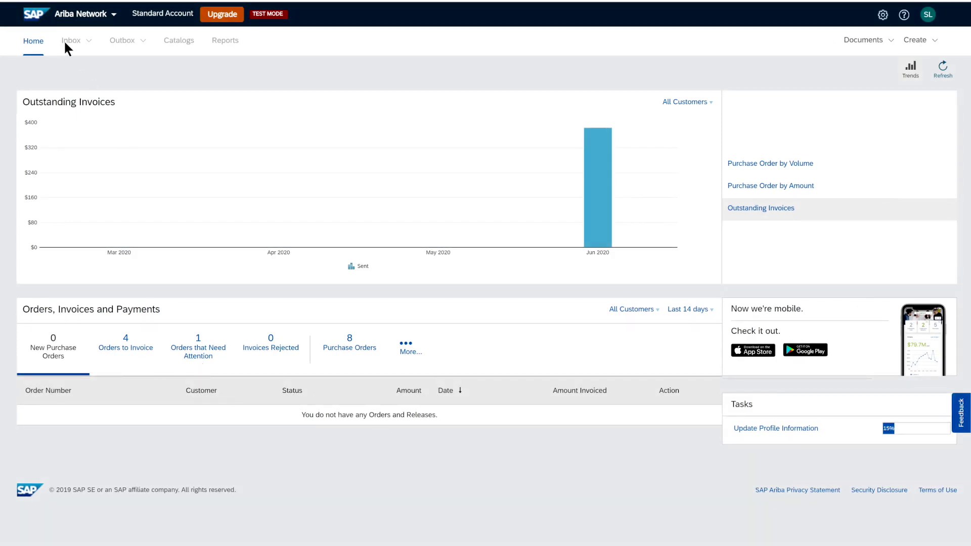
# Glance at the Ariba products menu, then expand the dashboard summary to show all order, invoice and payment counts
pyautogui.moveTo(77, 40)
pyautogui.moveTo(117, 40)
pyautogui.moveTo(235, 39)
pyautogui.click(114, 15)
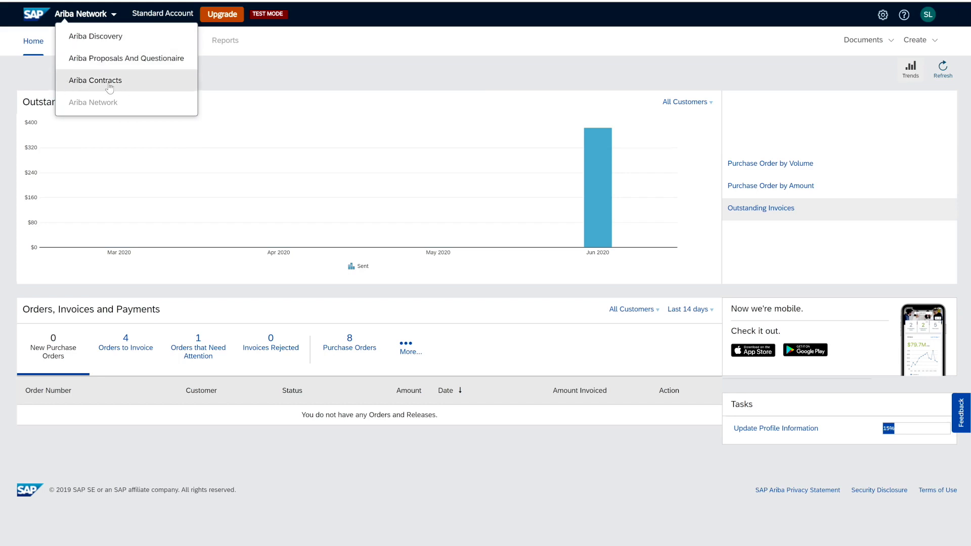
pyautogui.click(238, 73)
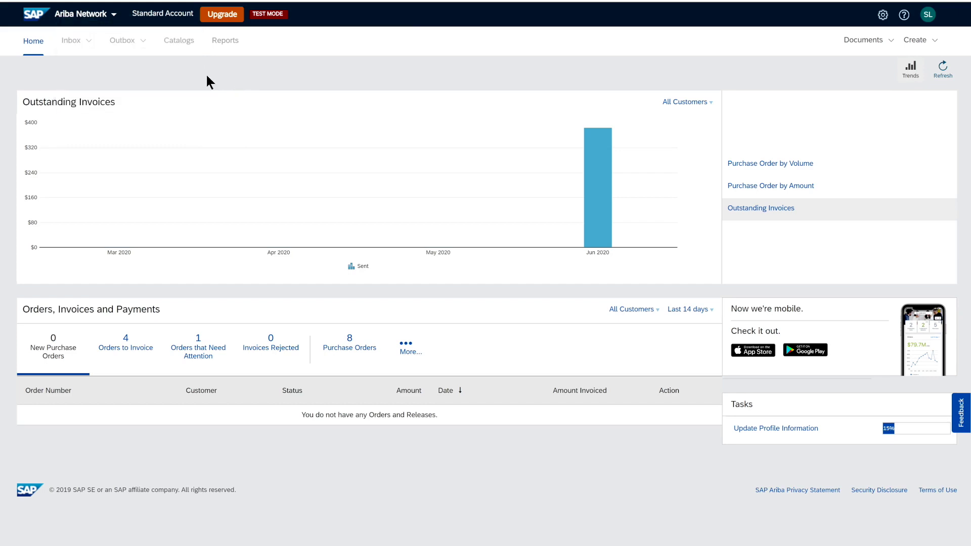
pyautogui.moveTo(269, 30)
pyautogui.click(406, 346)
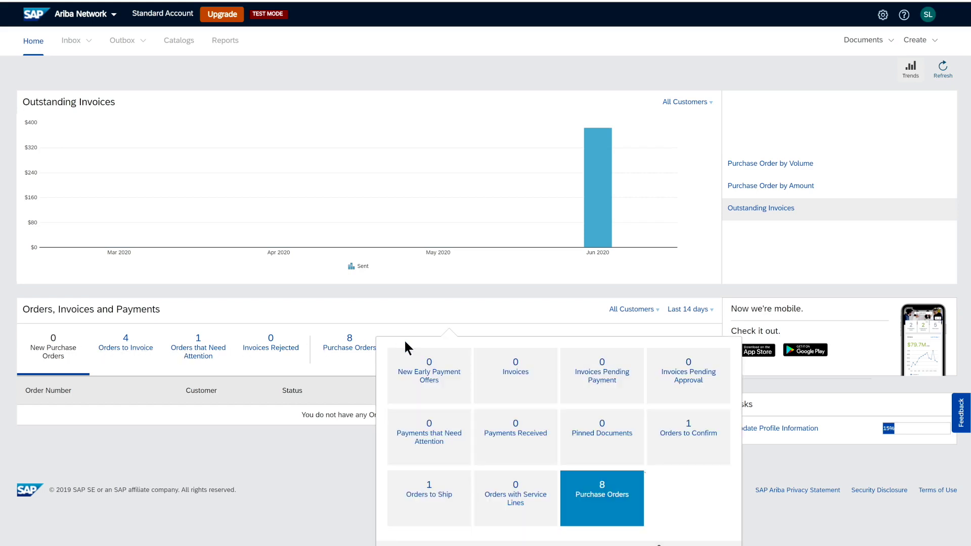
pyautogui.click(688, 433)
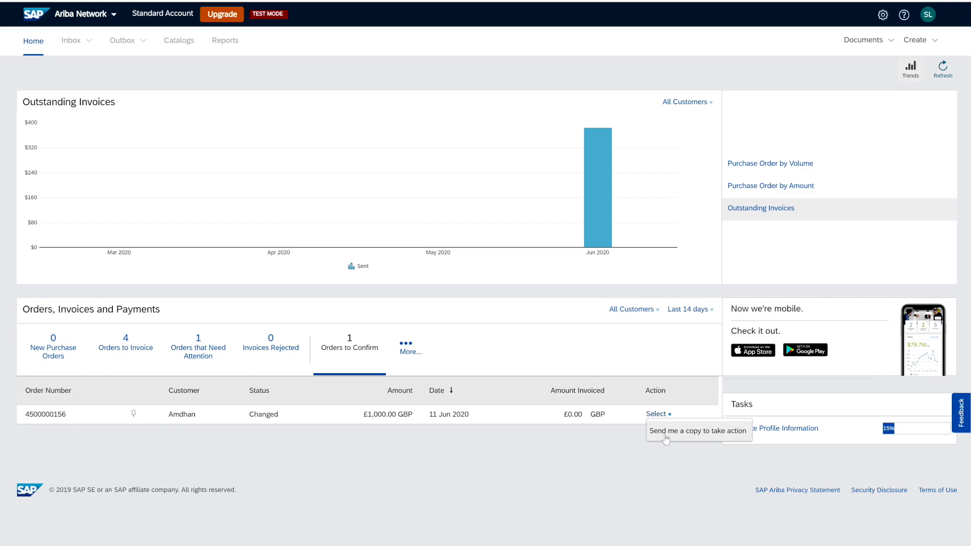
pyautogui.click(665, 436)
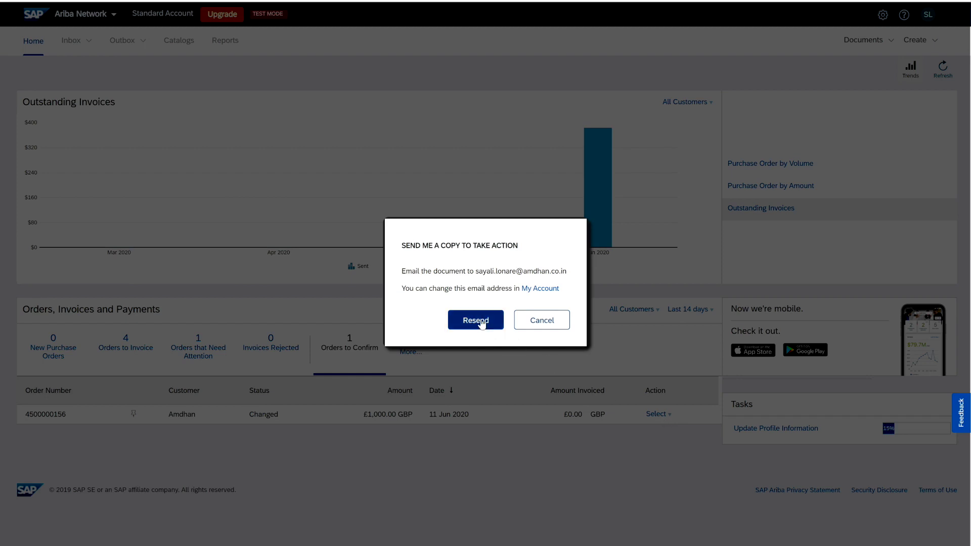
pyautogui.moveTo(476, 271); pyautogui.dragTo(562, 271)
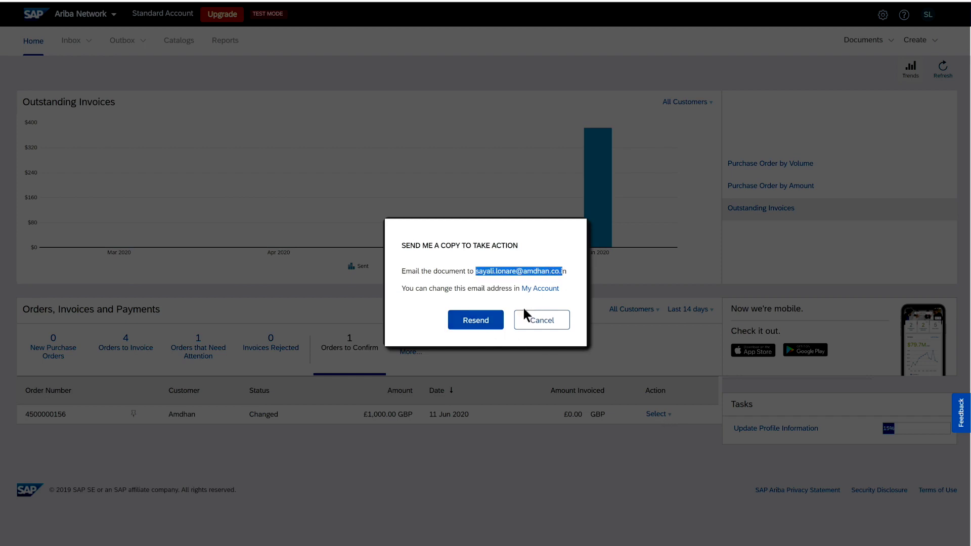
pyautogui.click(474, 329)
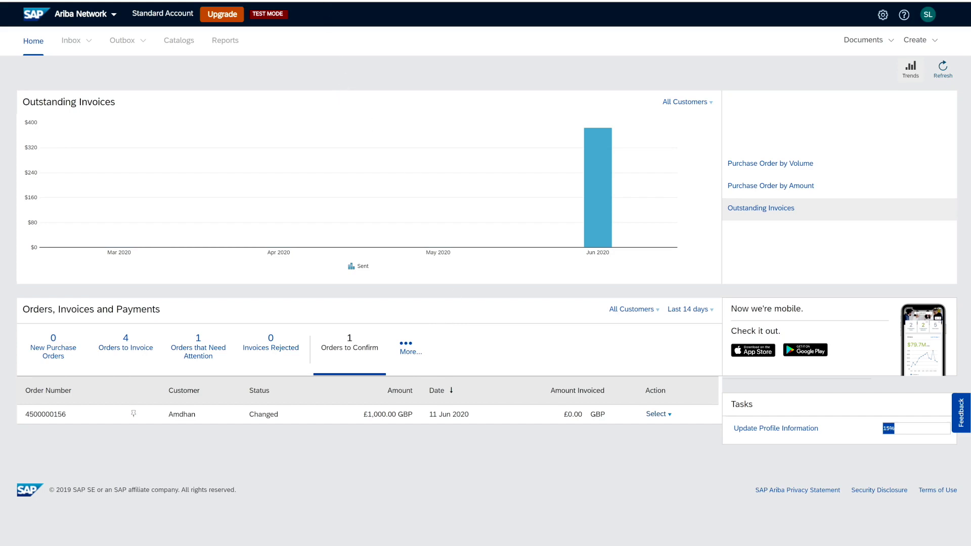
pyautogui.hotkey('alt', 'Tab')
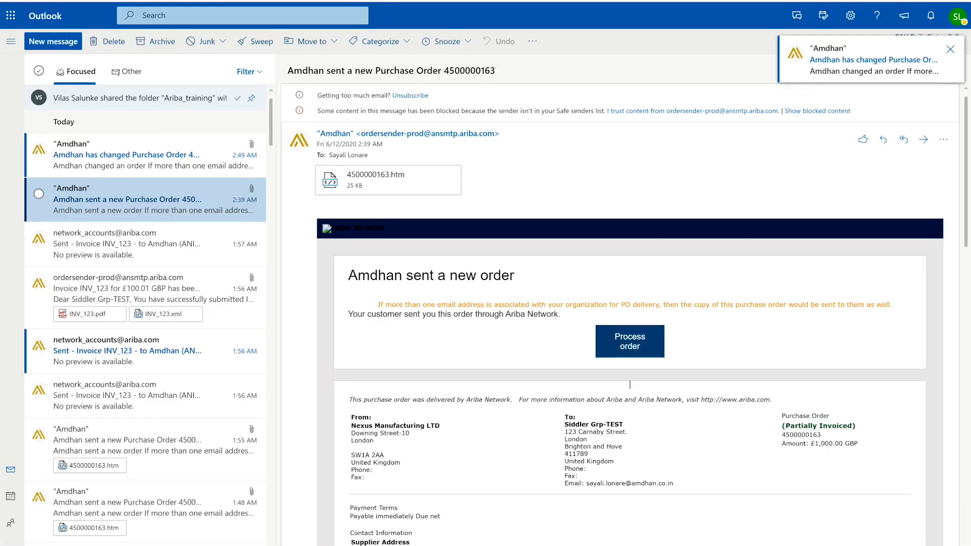
pyautogui.click(123, 154)
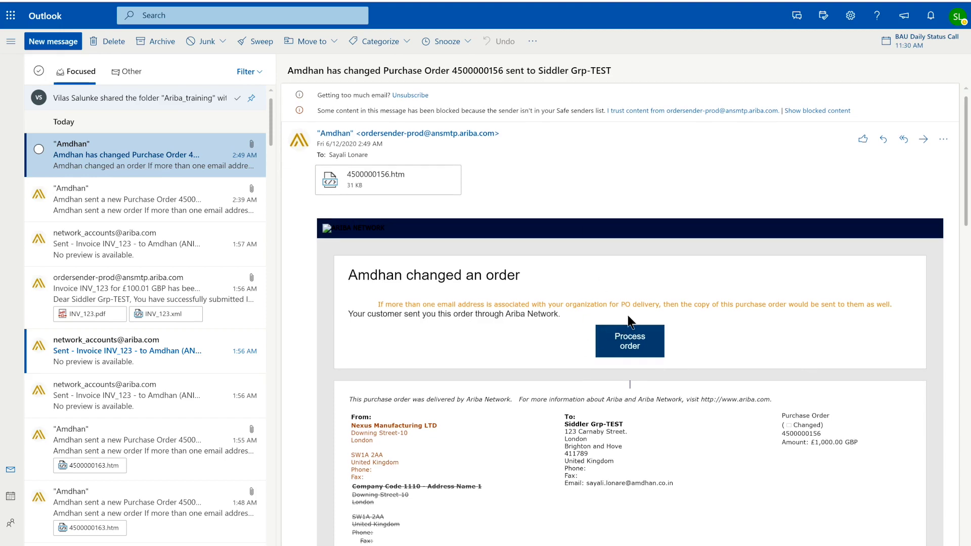
pyautogui.scroll(-3, 628, 317)
pyautogui.scroll(-6, 628, 317)
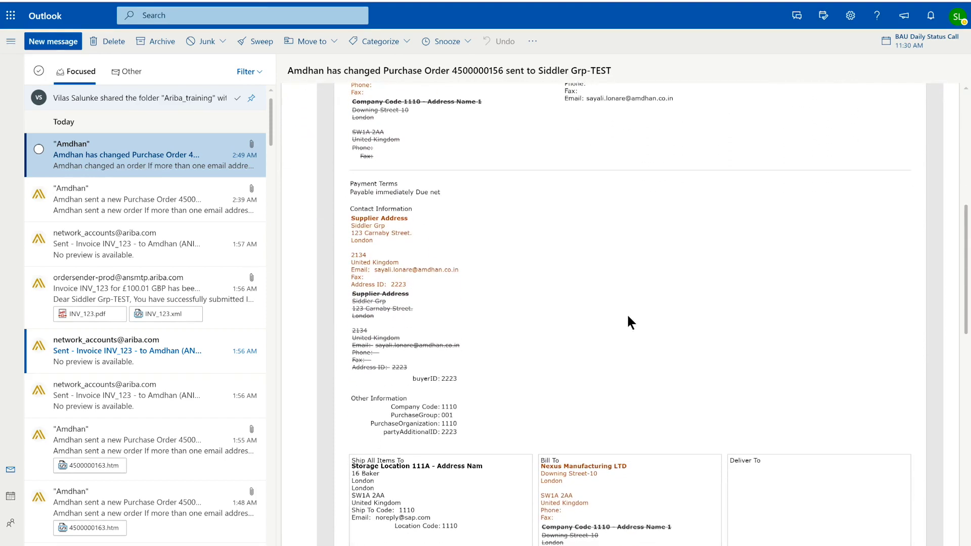
pyautogui.scroll(6, 628, 317)
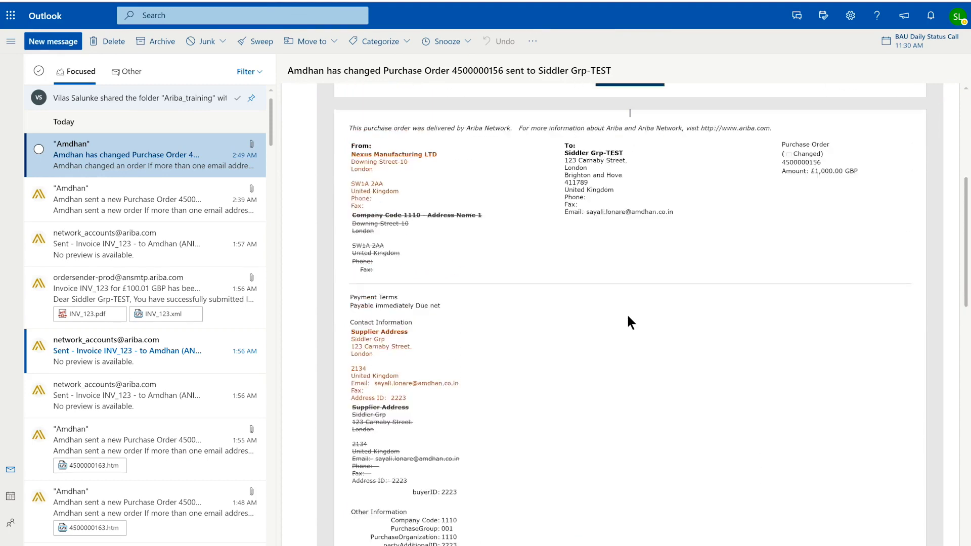
pyautogui.scroll(-2, 627, 313)
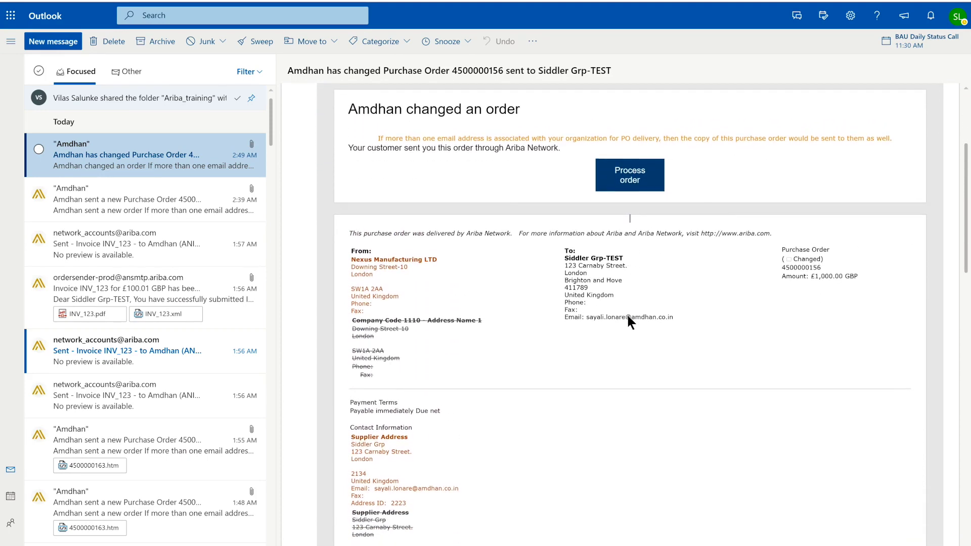
pyautogui.scroll(-4, 630, 322)
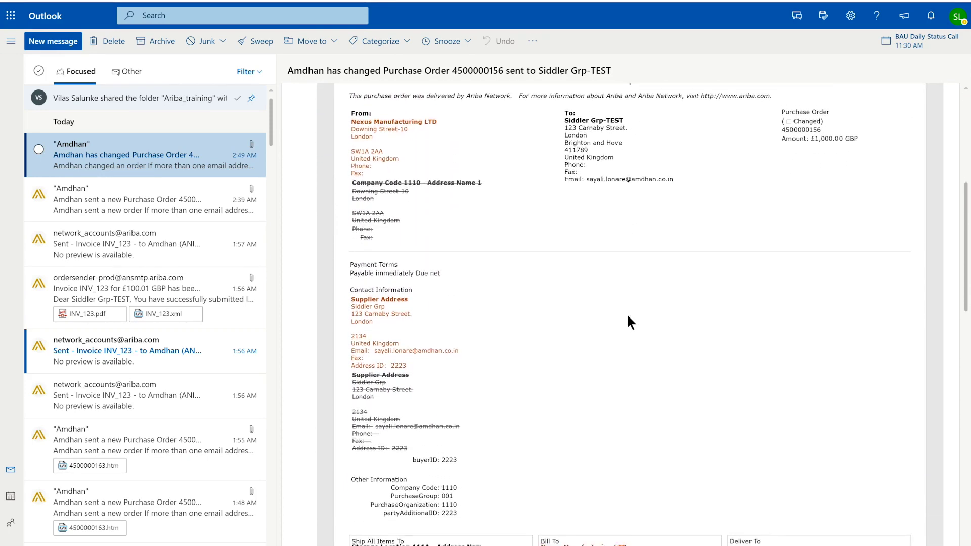
pyautogui.scroll(-1, 628, 317)
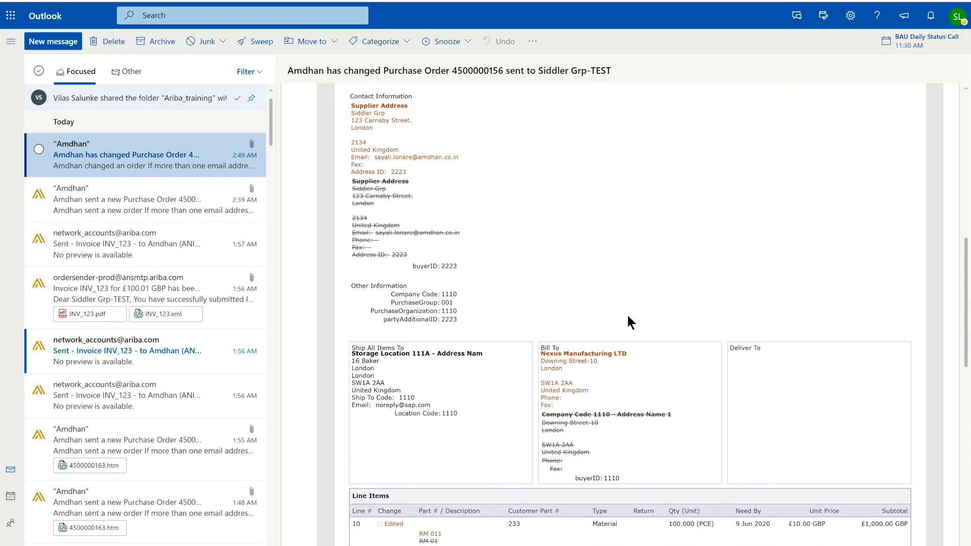
pyautogui.scroll(1, 625, 316)
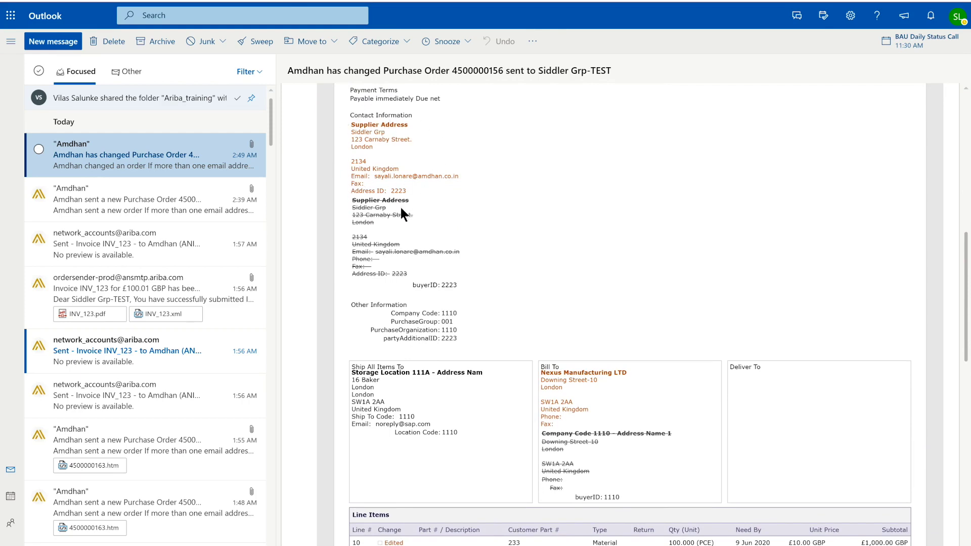
pyautogui.scroll(-4, 457, 224)
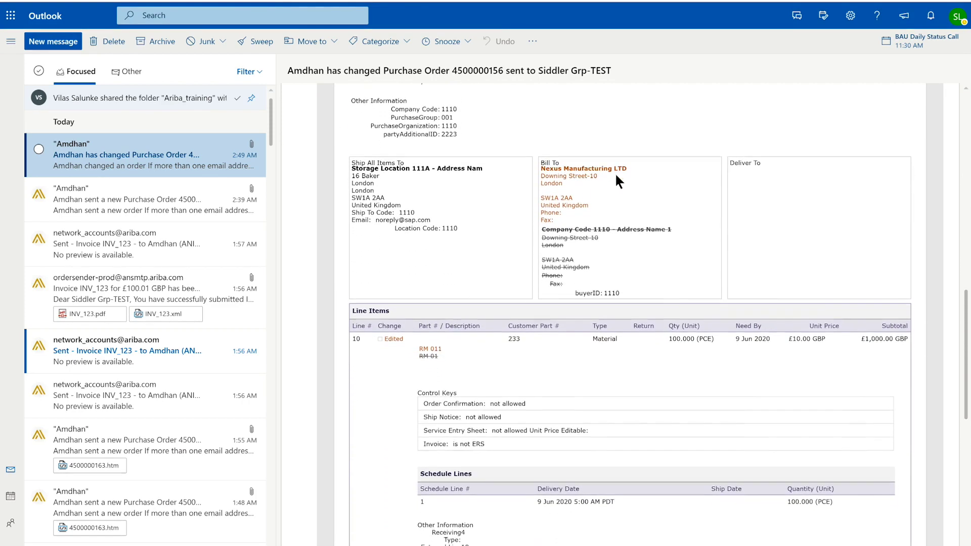
pyautogui.scroll(-1, 502, 210)
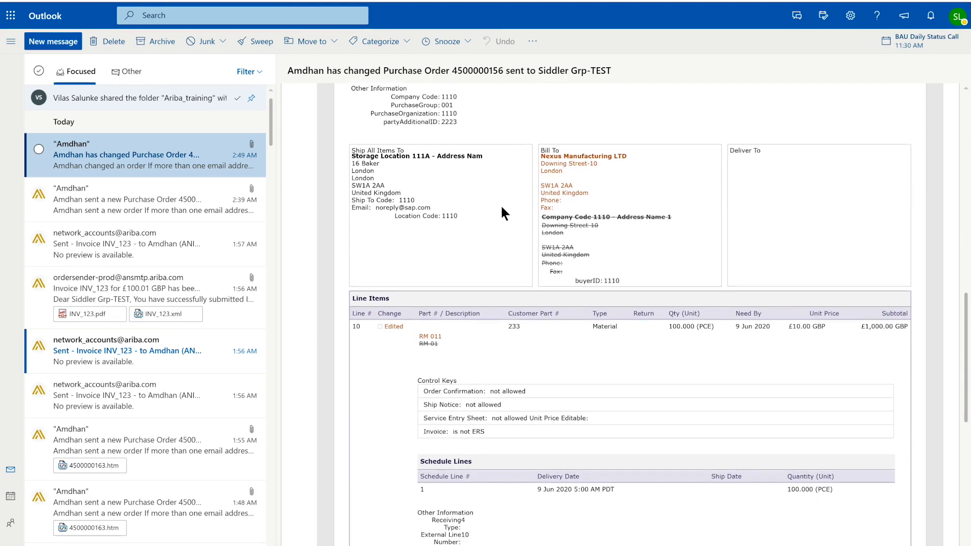
pyautogui.scroll(-1, 504, 212)
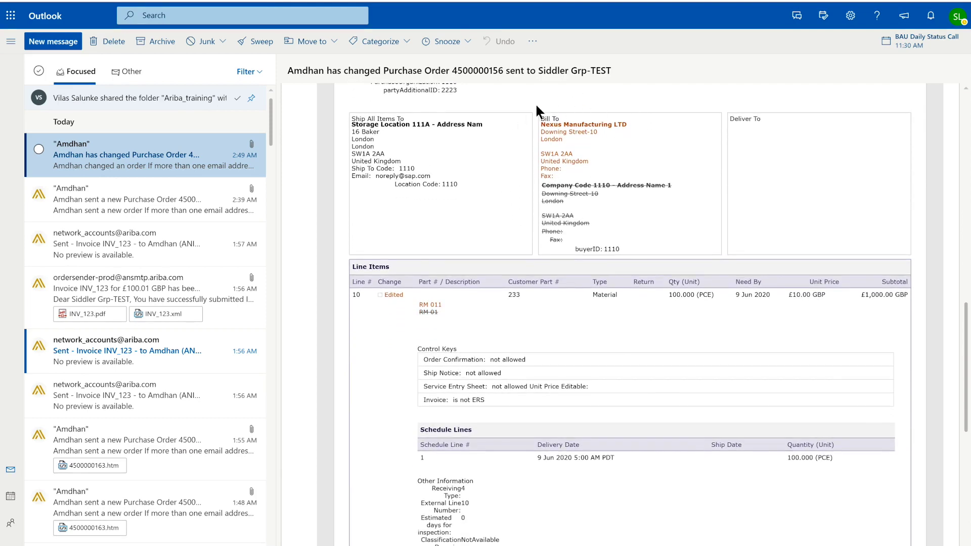
pyautogui.scroll(-3, 480, 188)
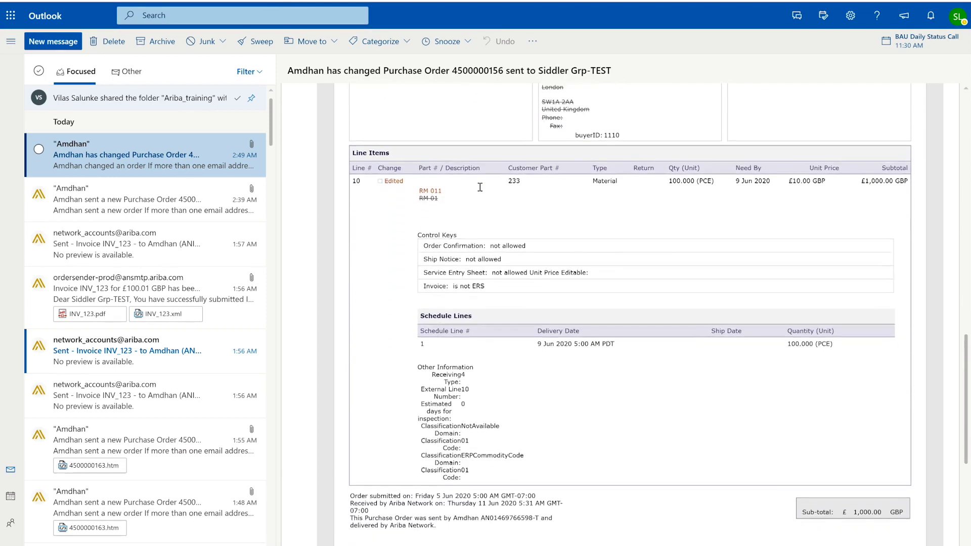
pyautogui.scroll(-1, 480, 188)
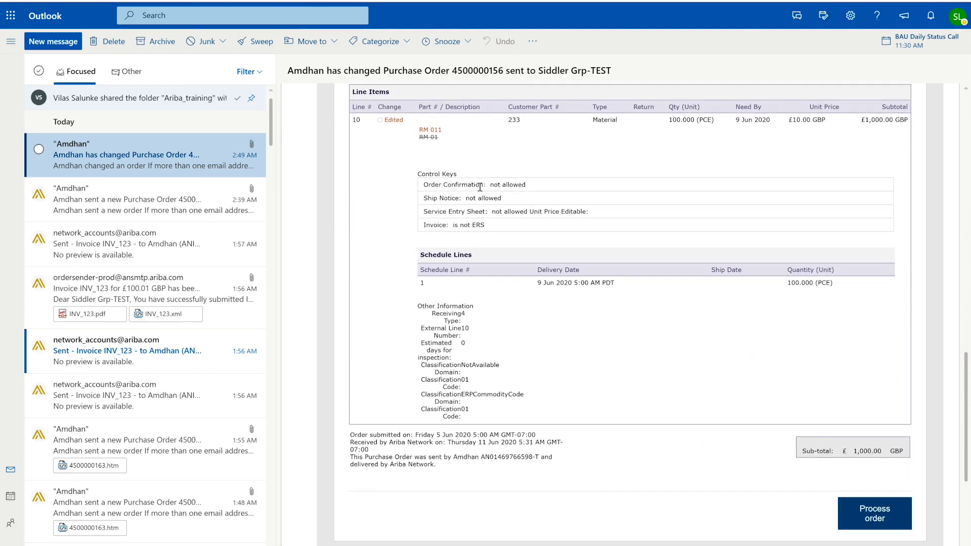
pyautogui.scroll(5, 480, 187)
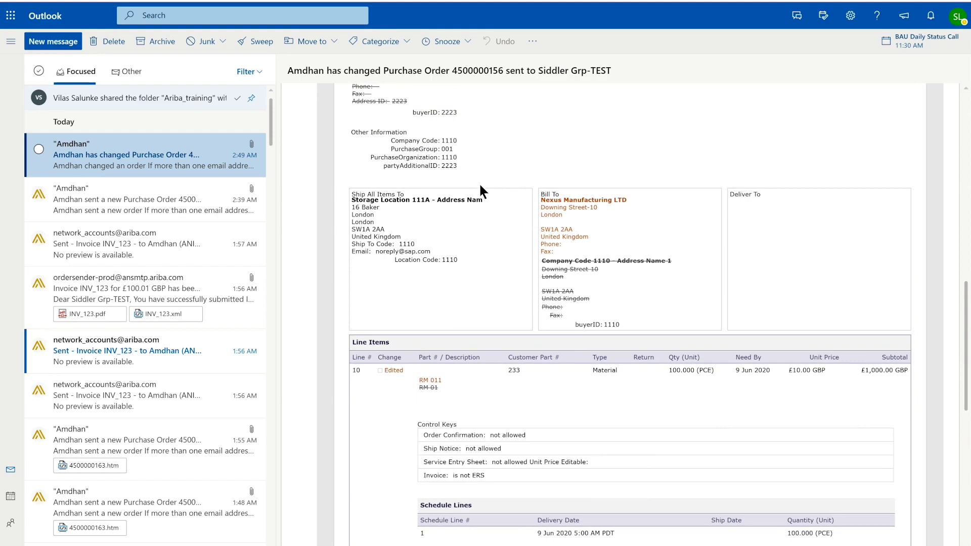
pyautogui.scroll(2, 478, 182)
pyautogui.scroll(3, 480, 184)
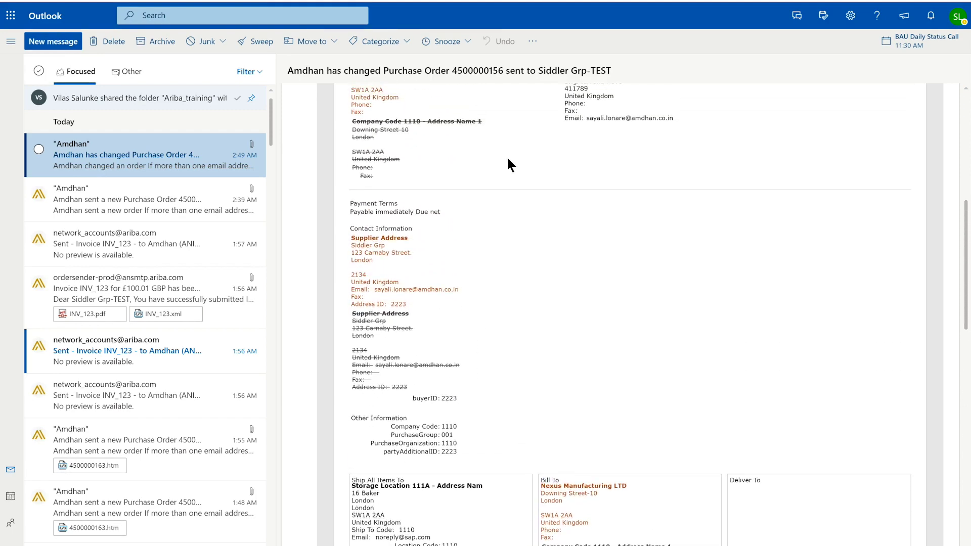
pyautogui.scroll(6, 508, 165)
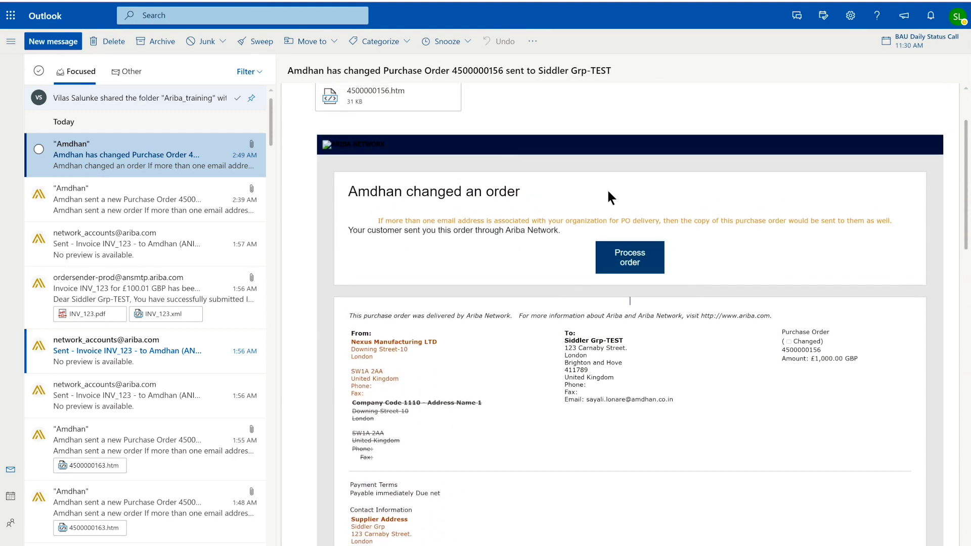
pyautogui.scroll(-1, 607, 191)
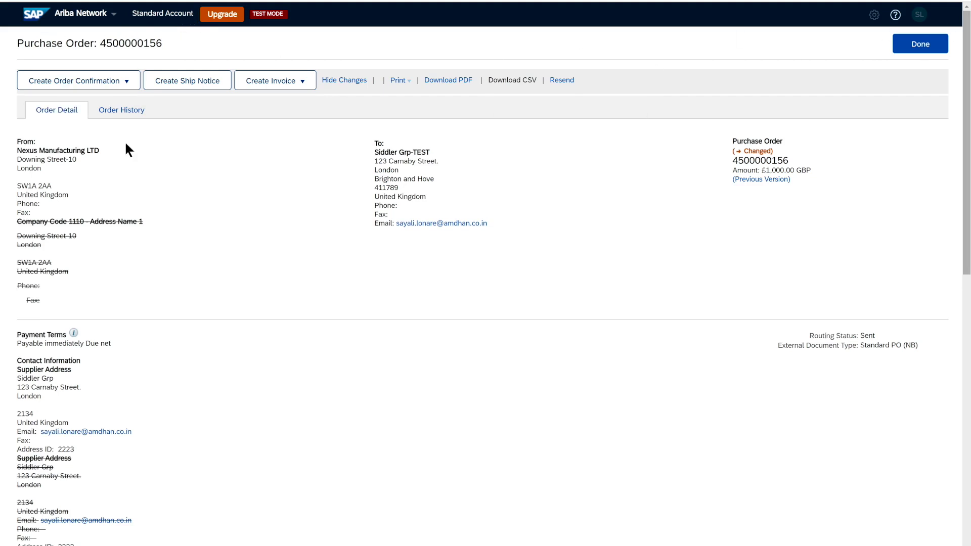
pyautogui.moveTo(100, 43); pyautogui.dragTo(162, 43)
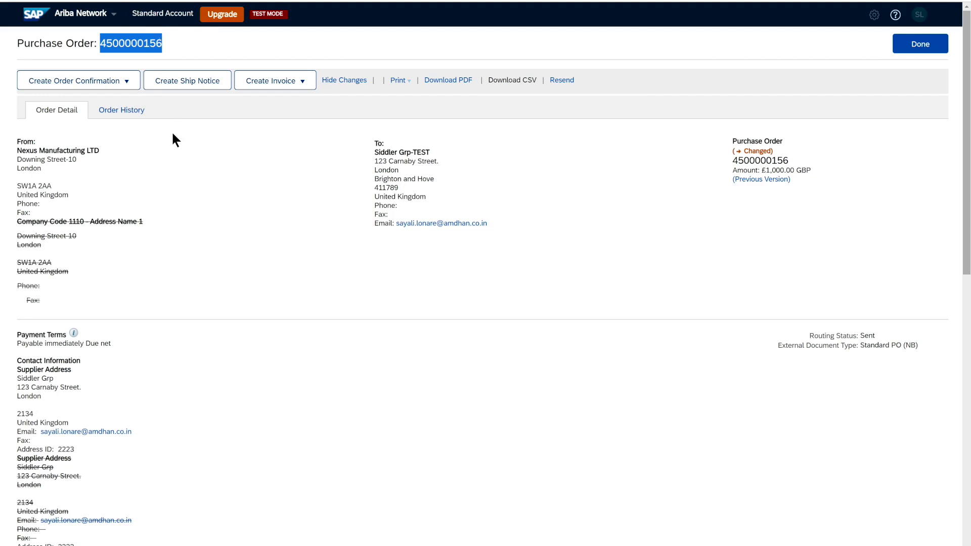
pyautogui.scroll(-1, 173, 134)
pyautogui.click(75, 81)
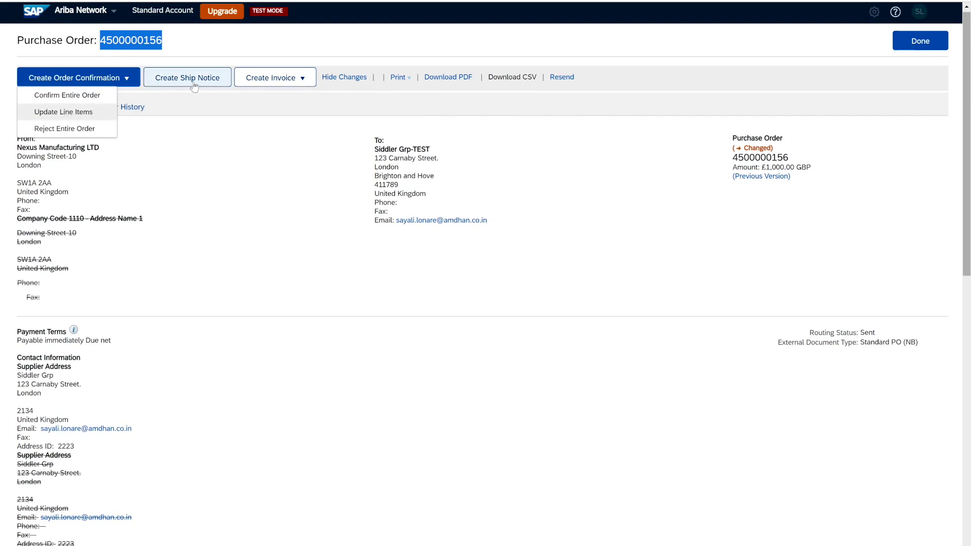
pyautogui.click(273, 81)
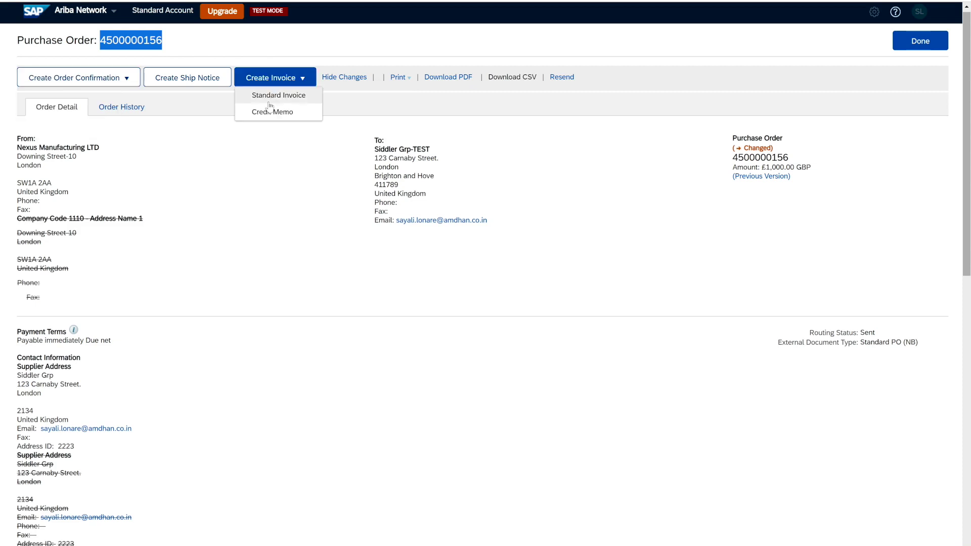
pyautogui.click(272, 151)
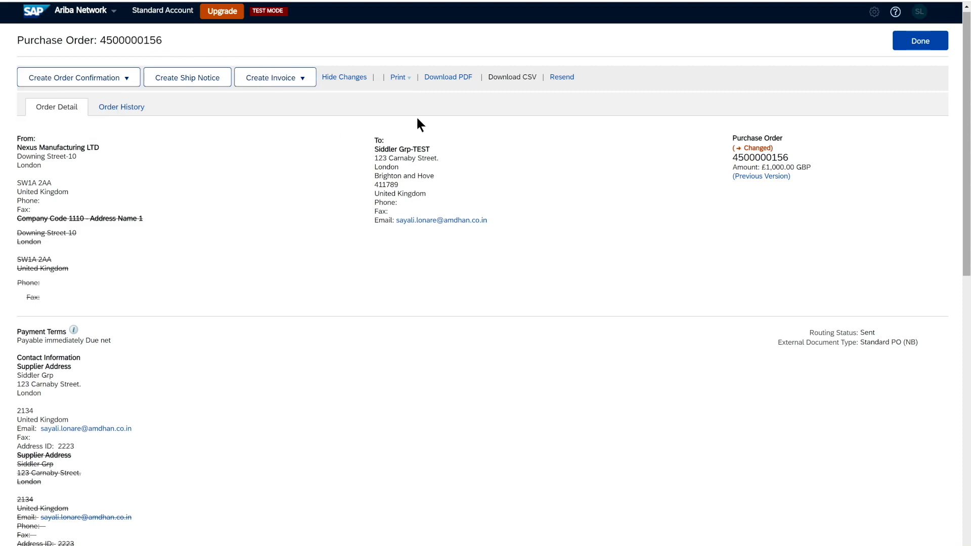
pyautogui.moveTo(490, 77)
pyautogui.moveTo(490, 77); pyautogui.dragTo(538, 80)
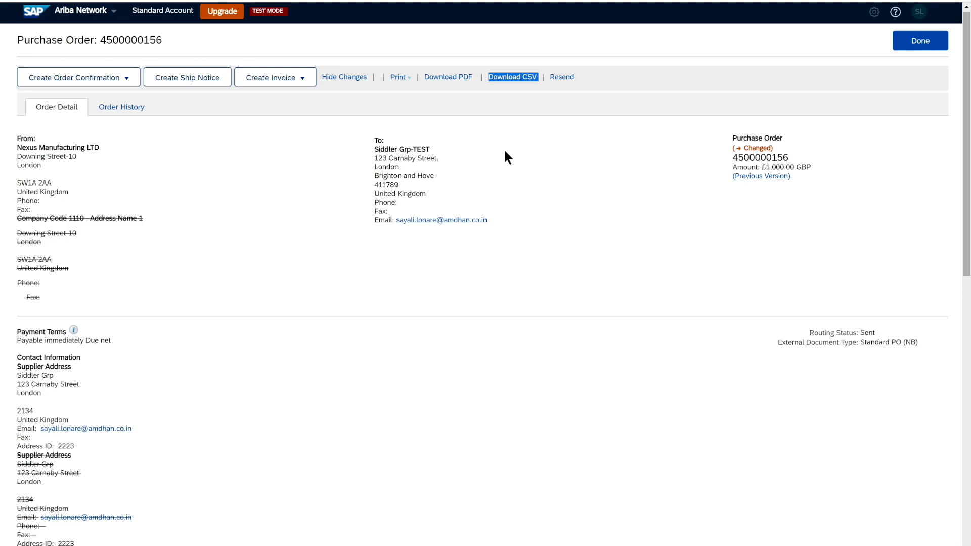
pyautogui.scroll(-6, 505, 152)
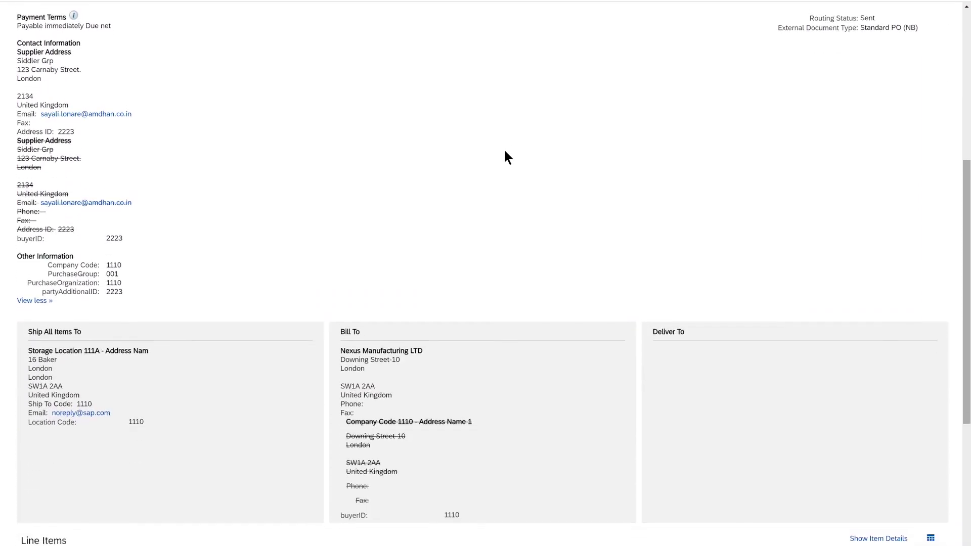
pyautogui.scroll(-4, 505, 152)
pyautogui.scroll(3, 505, 152)
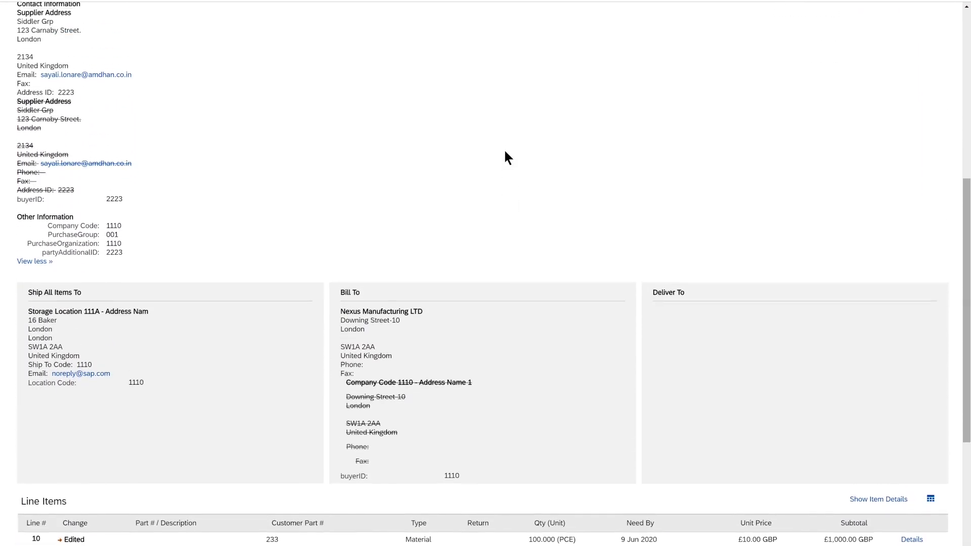
pyautogui.scroll(7, 506, 152)
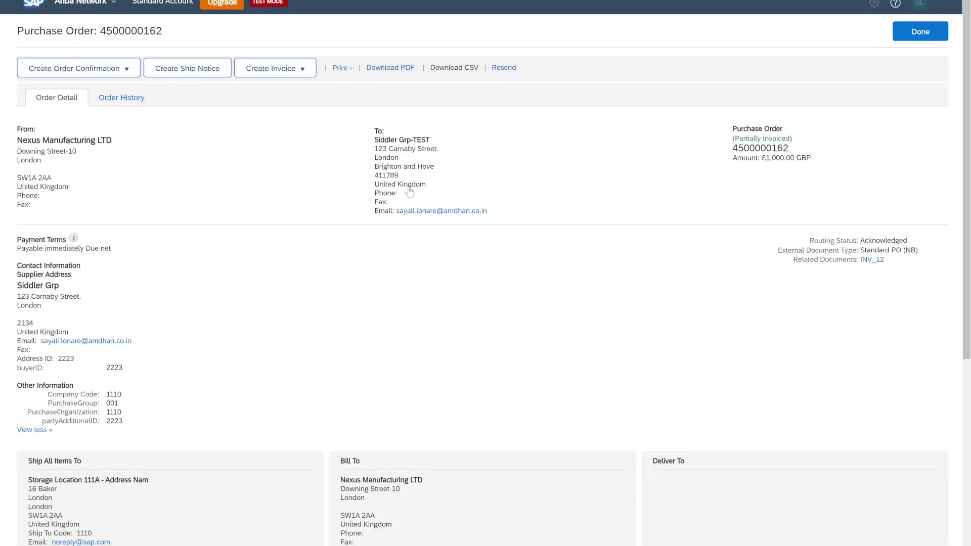
pyautogui.click(92, 71)
pyautogui.scroll(-6, 272, 170)
pyautogui.scroll(5, 273, 169)
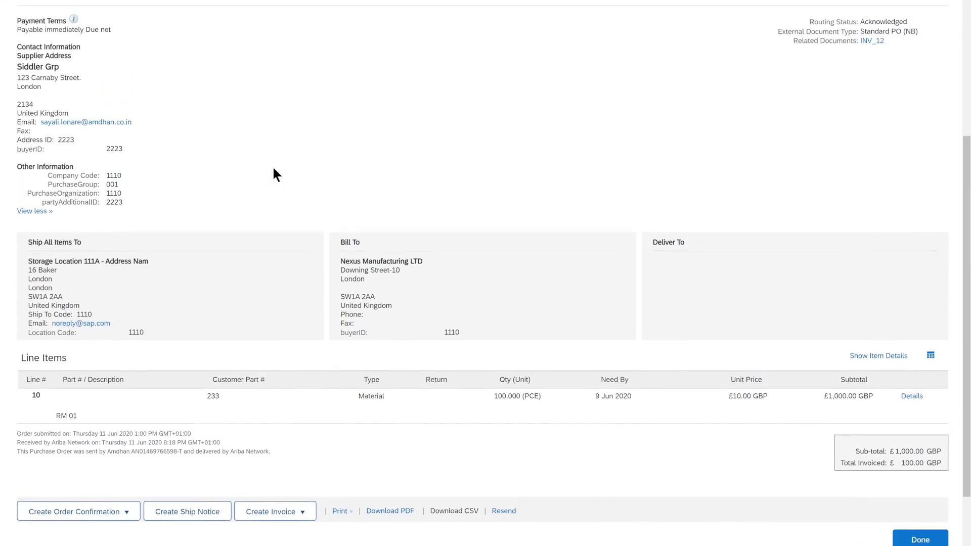
pyautogui.scroll(2, 273, 174)
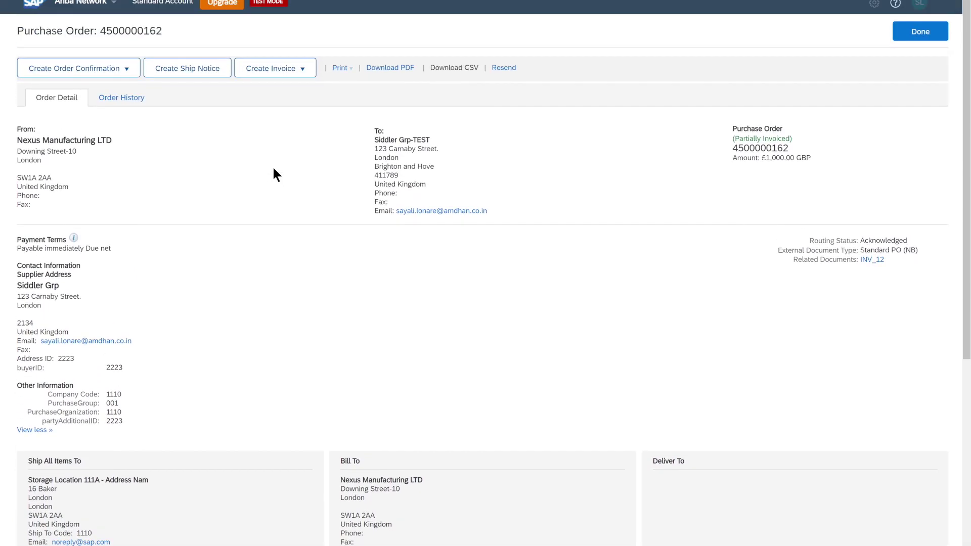
pyautogui.click(284, 72)
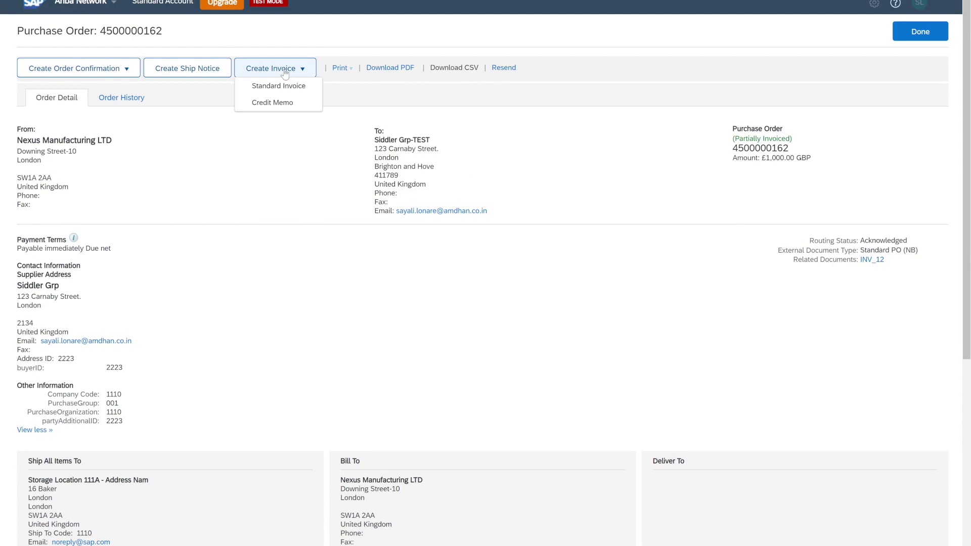
pyautogui.scroll(-1, 285, 72)
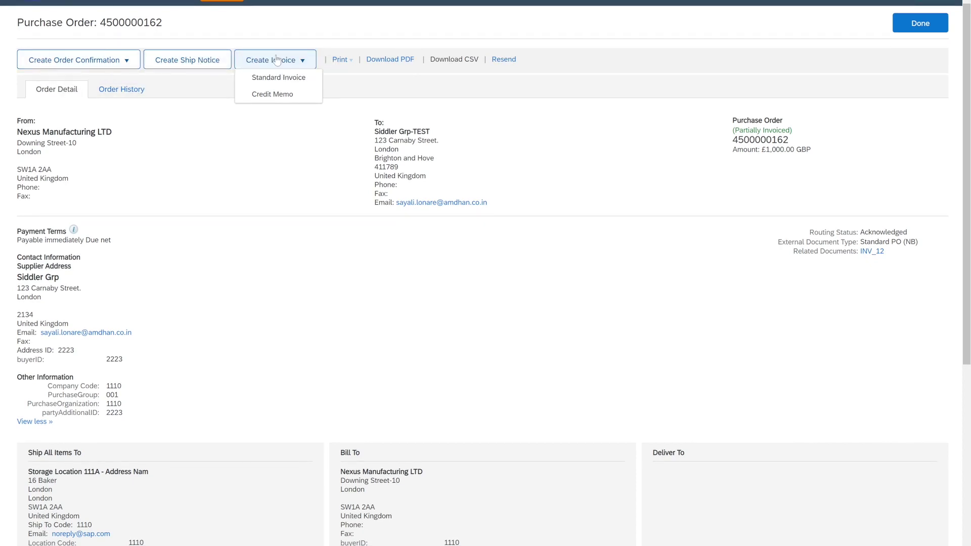
pyautogui.scroll(-1, 274, 62)
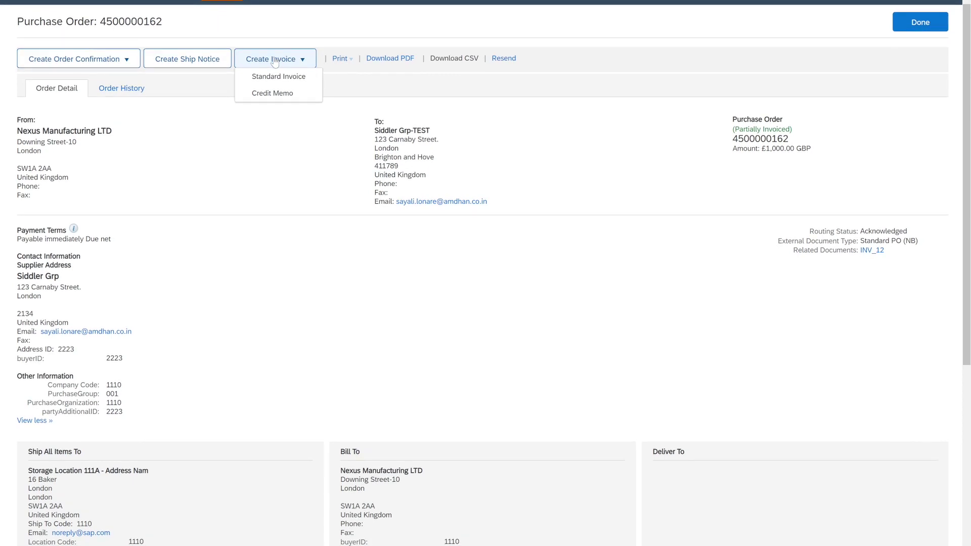
pyautogui.scroll(-1, 274, 62)
pyautogui.click(275, 61)
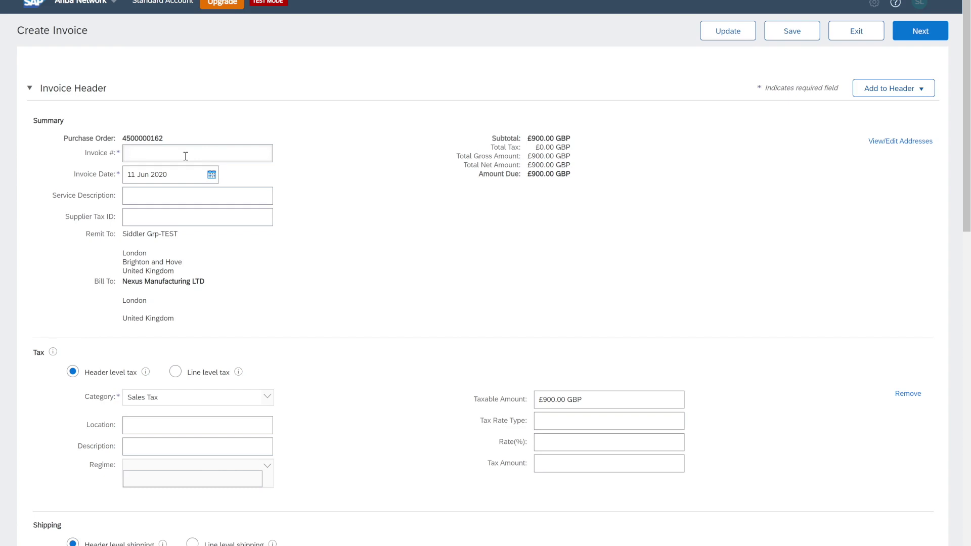
# Enter Inv_005_05020 as the invoice number and scroll down to the Tax section
pyautogui.write('In')
pyautogui.write('v_')
pyautogui.write(' 005')
pyautogui.write('_0')
pyautogui.write('5')
pyautogui.write('0')
pyautogui.write('20')
pyautogui.scroll(-3, 186, 156)
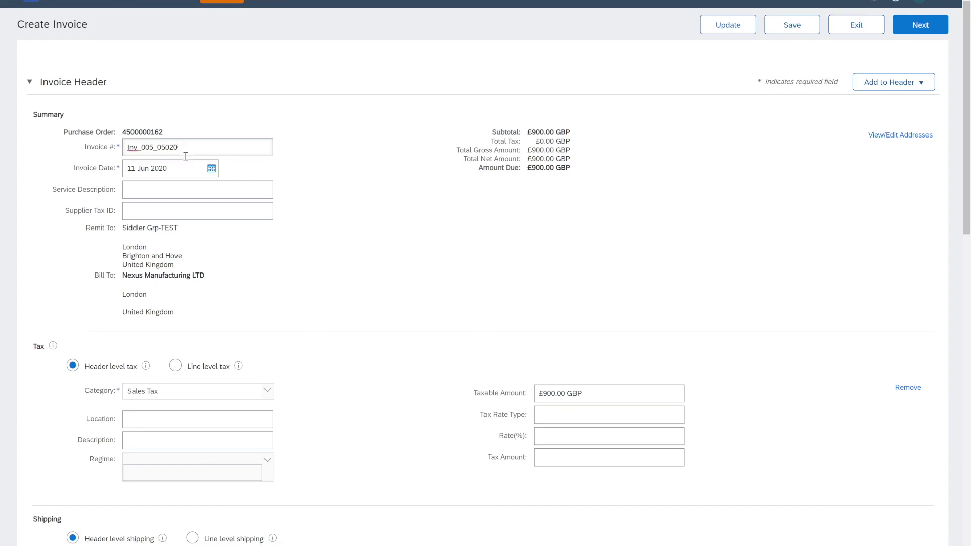
pyautogui.scroll(-3, 186, 155)
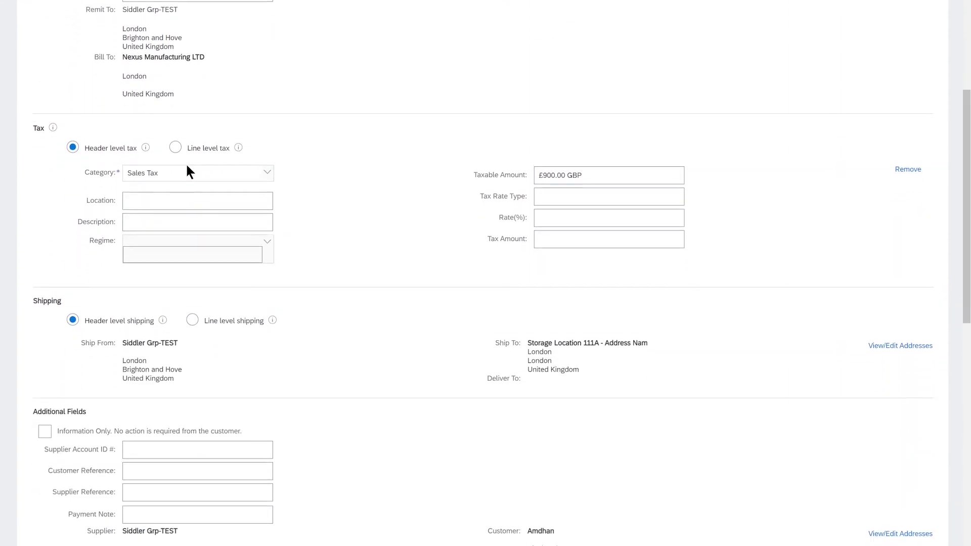
pyautogui.scroll(-2, 221, 188)
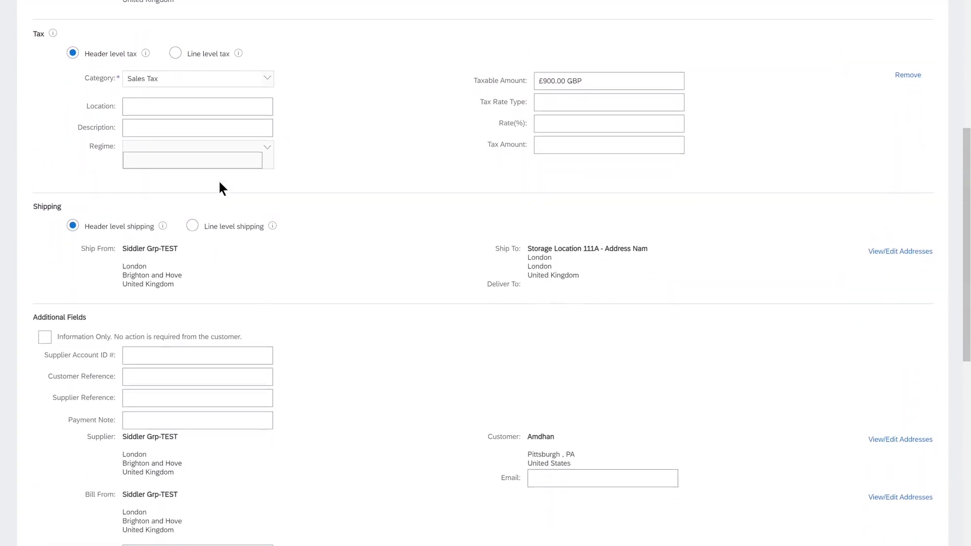
pyautogui.scroll(3, 221, 188)
# Set the invoice tax category to GST with an 18% rate
pyautogui.click(273, 174)
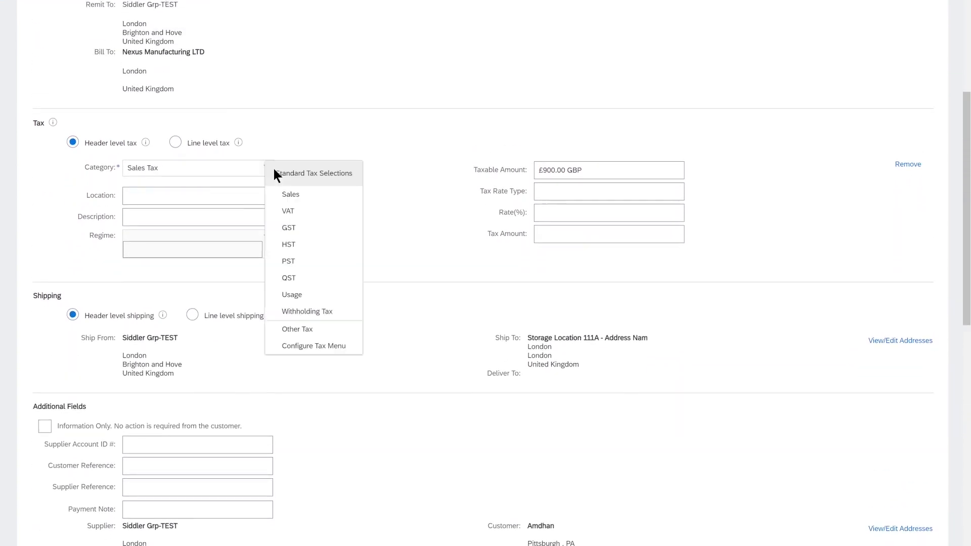
pyautogui.click(281, 229)
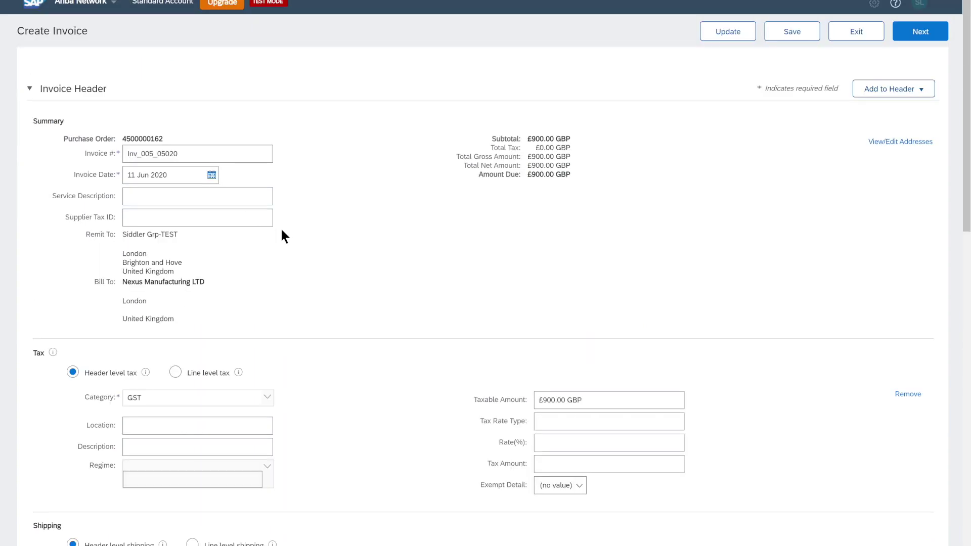
pyautogui.scroll(-1, 435, 290)
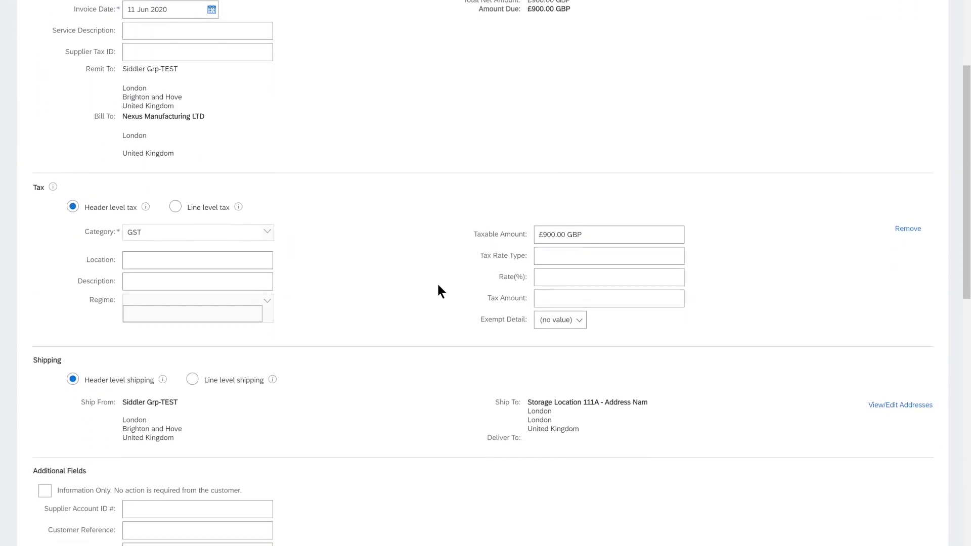
pyautogui.click(559, 250)
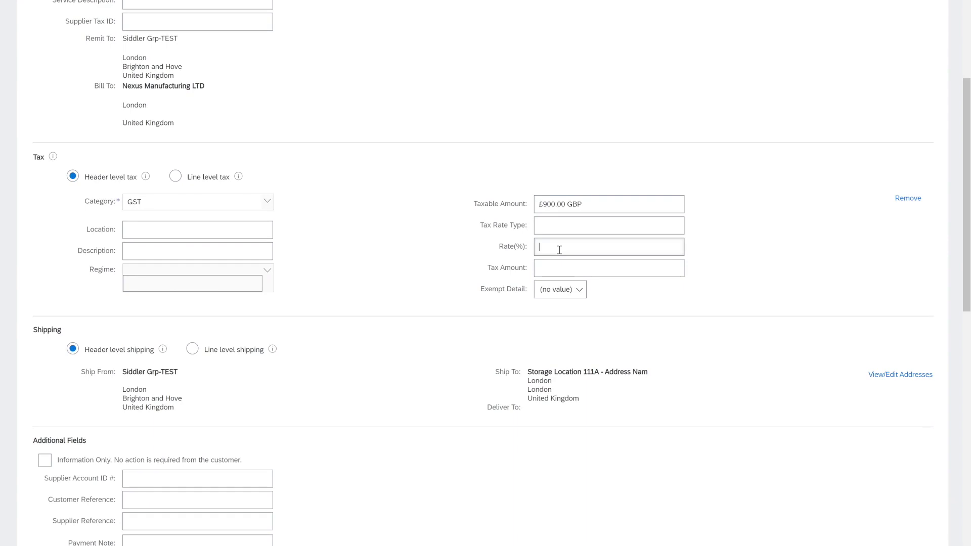
pyautogui.write('18')
pyautogui.press('Tab')
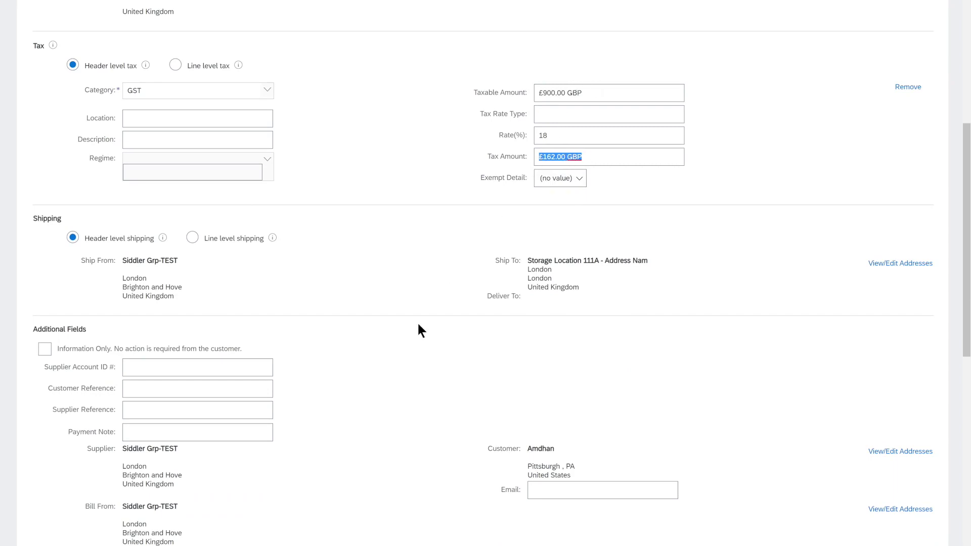
# Change the line item quantity from 90 to 10 and continue to the review page
pyautogui.scroll(-8, 416, 329)
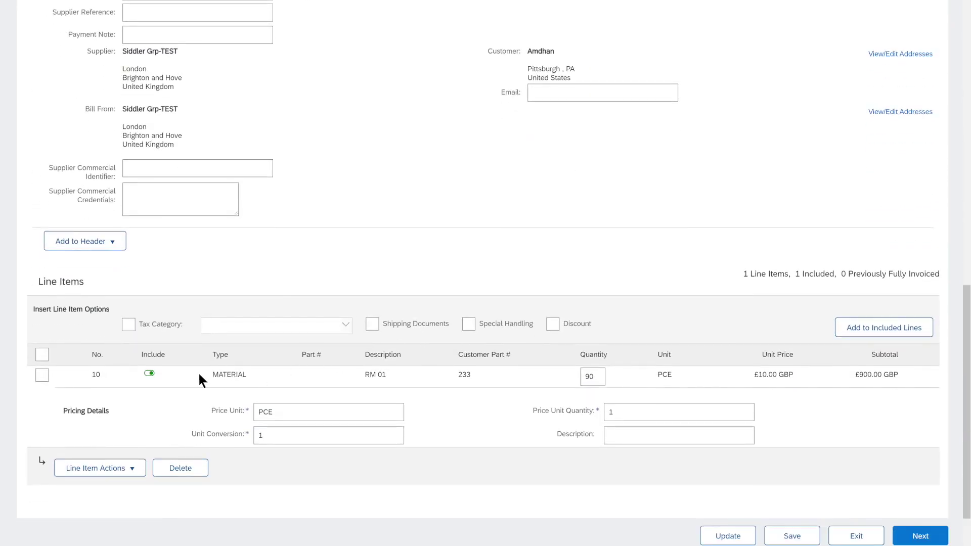
pyautogui.moveTo(601, 375); pyautogui.dragTo(577, 377)
pyautogui.write('10')
pyautogui.scroll(-2, 587, 410)
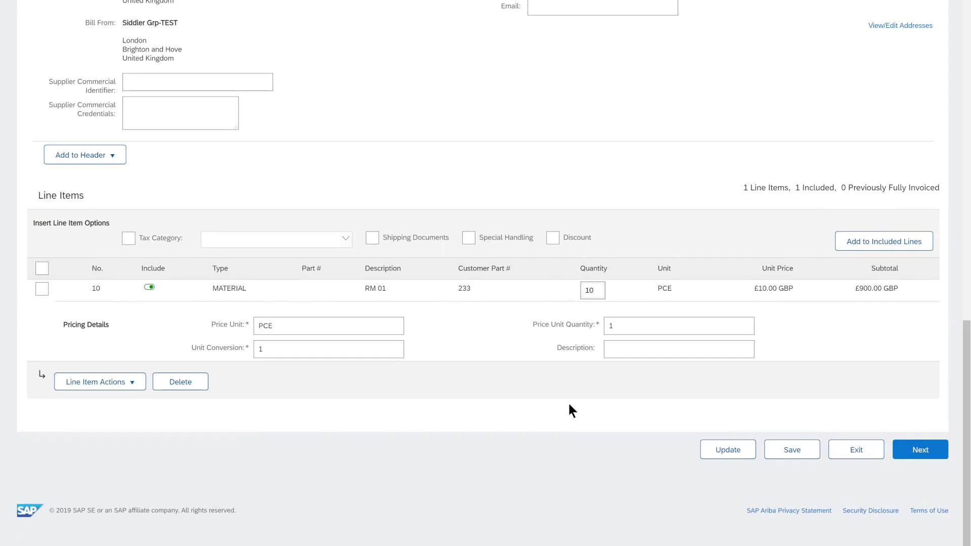
pyautogui.click(920, 451)
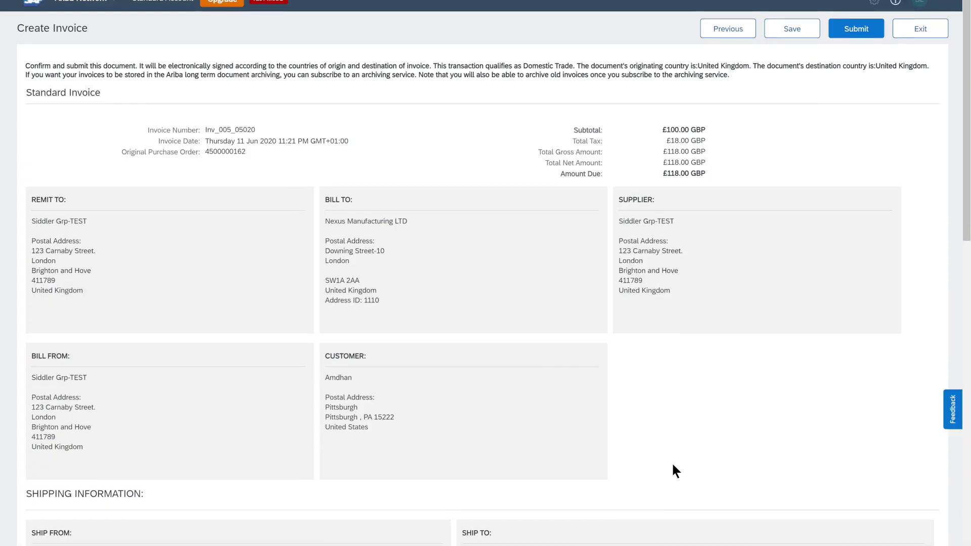
# Check the £18.00 GST and £118.00 amount due, then submit the invoice
pyautogui.scroll(-1, 676, 471)
pyautogui.scroll(-5, 673, 465)
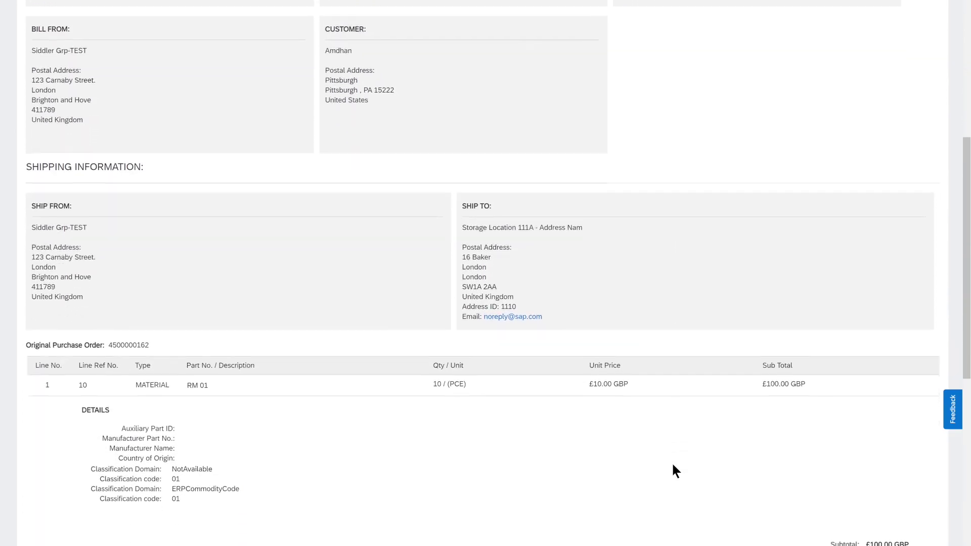
pyautogui.scroll(-5, 673, 470)
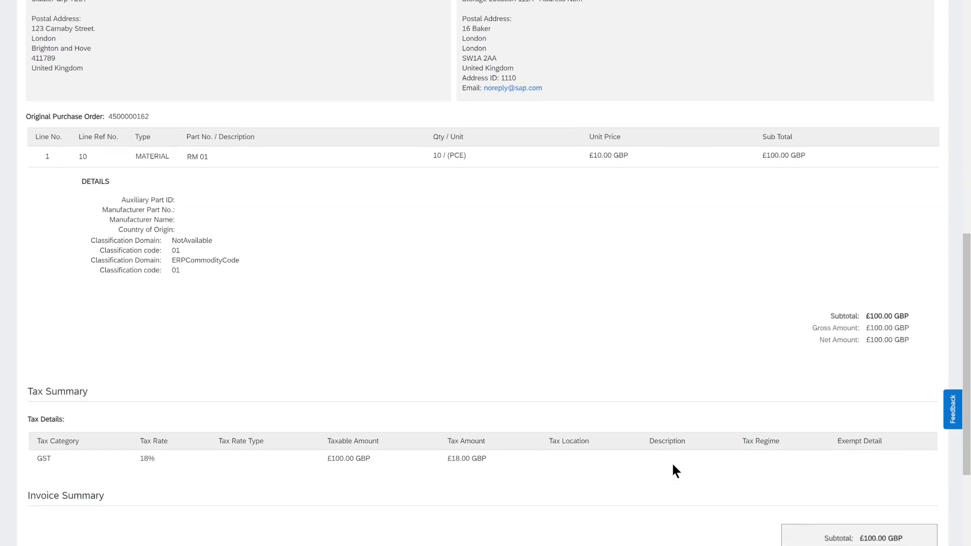
pyautogui.scroll(-4, 673, 470)
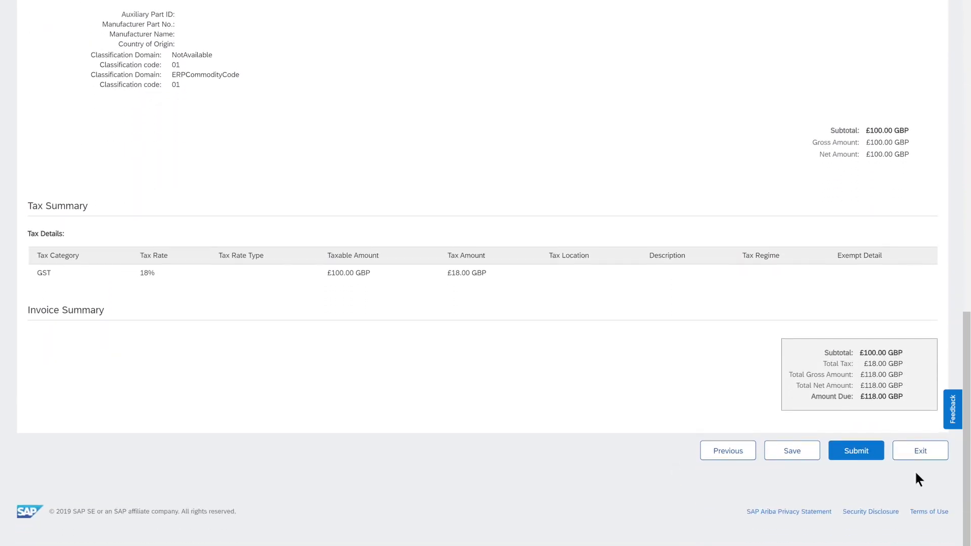
pyautogui.scroll(1, 553, 423)
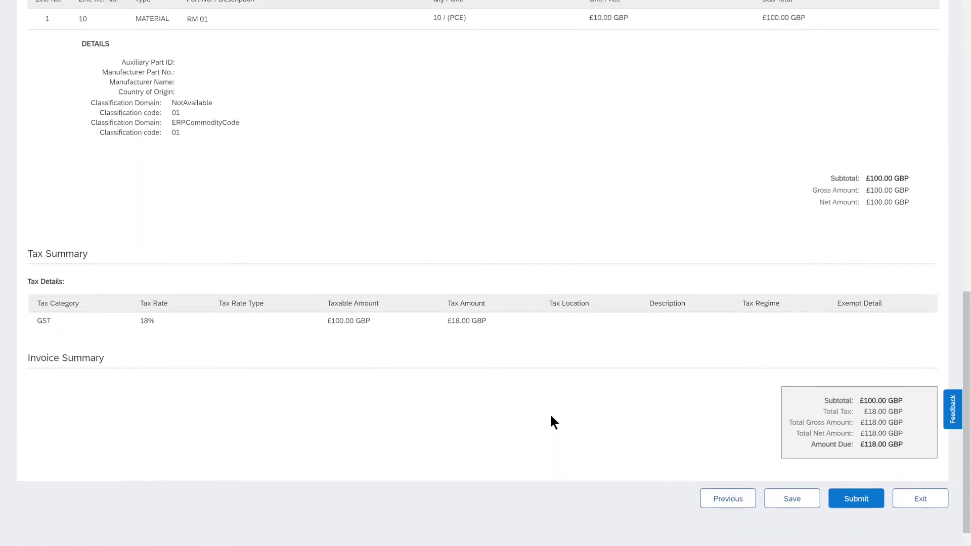
pyautogui.scroll(1, 553, 422)
pyautogui.scroll(-1, 553, 422)
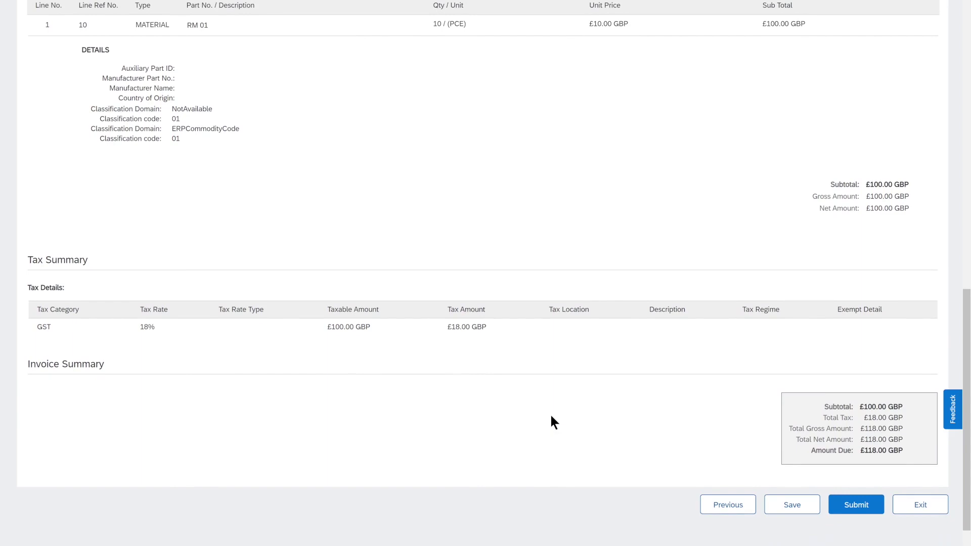
pyautogui.scroll(1, 551, 416)
pyautogui.scroll(-2, 551, 417)
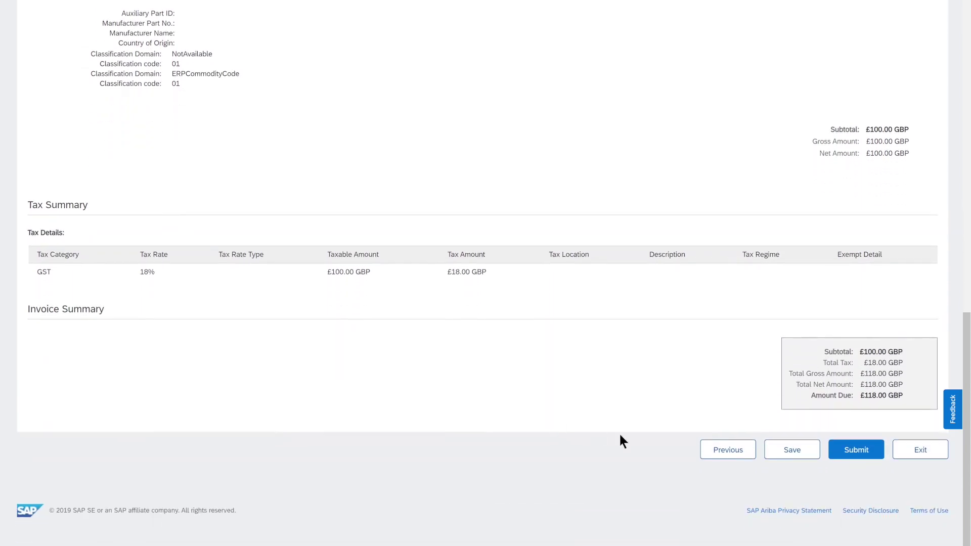
pyautogui.scroll(1, 850, 468)
pyautogui.click(852, 462)
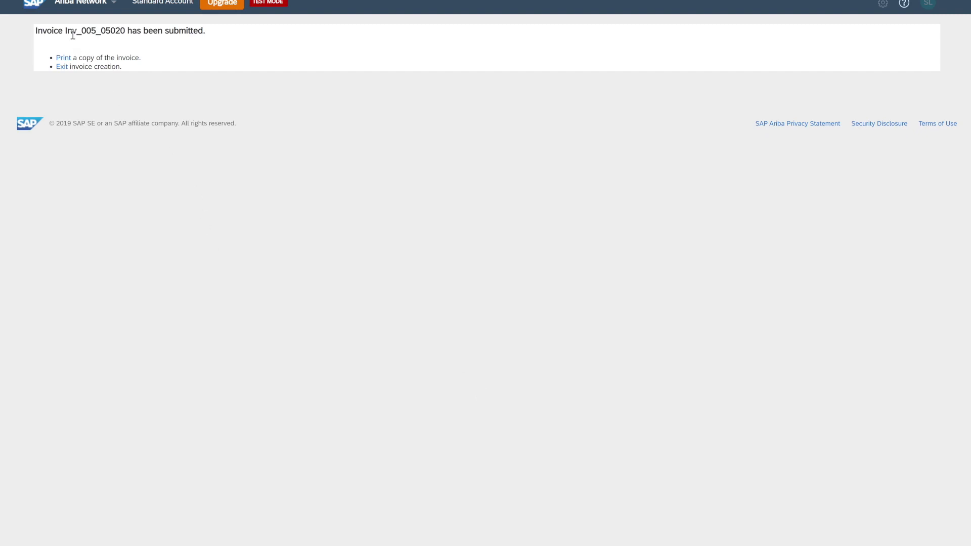
# Confirm Inv_005_05020 was submitted and return to the Outlook inbox
pyautogui.moveTo(73, 32); pyautogui.dragTo(223, 32)
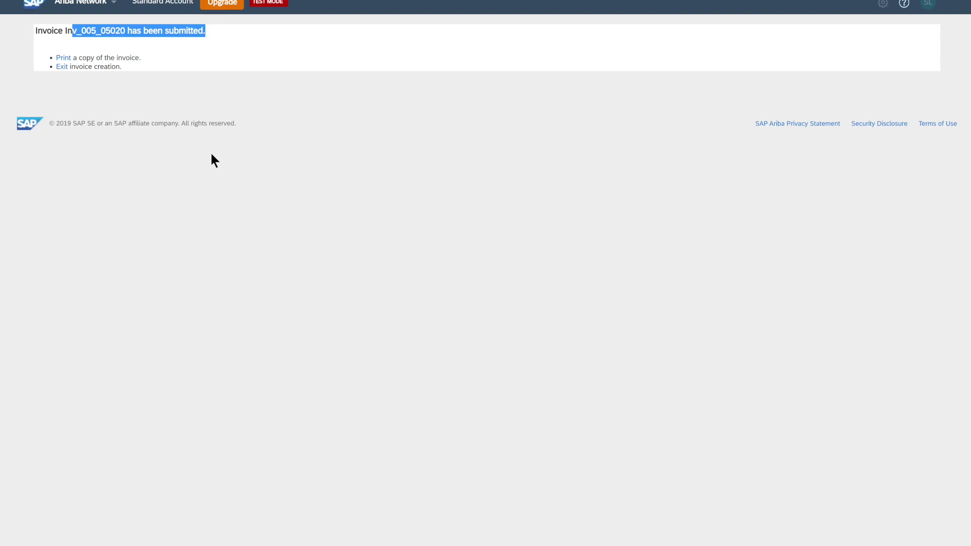
pyautogui.hotkey('alt', 'Tab')
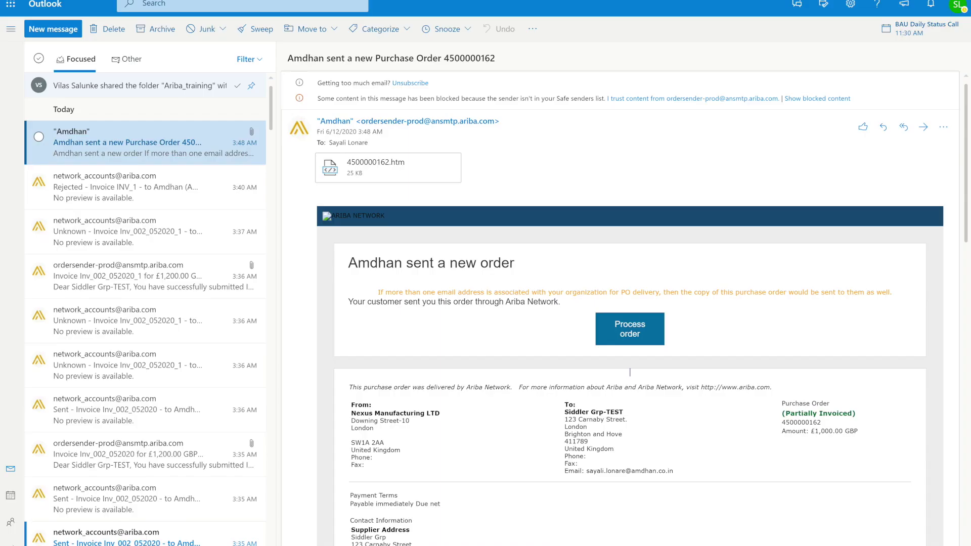
# Open the 'Sent - Invoice Inv_005_05020' notification email and highlight its invoice number
pyautogui.click(173, 135)
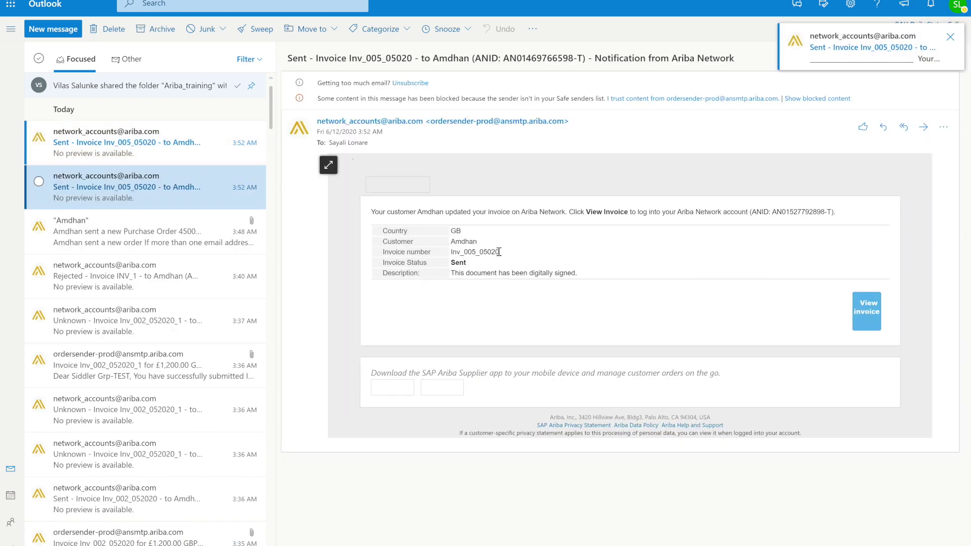
pyautogui.moveTo(499, 252); pyautogui.dragTo(444, 259)
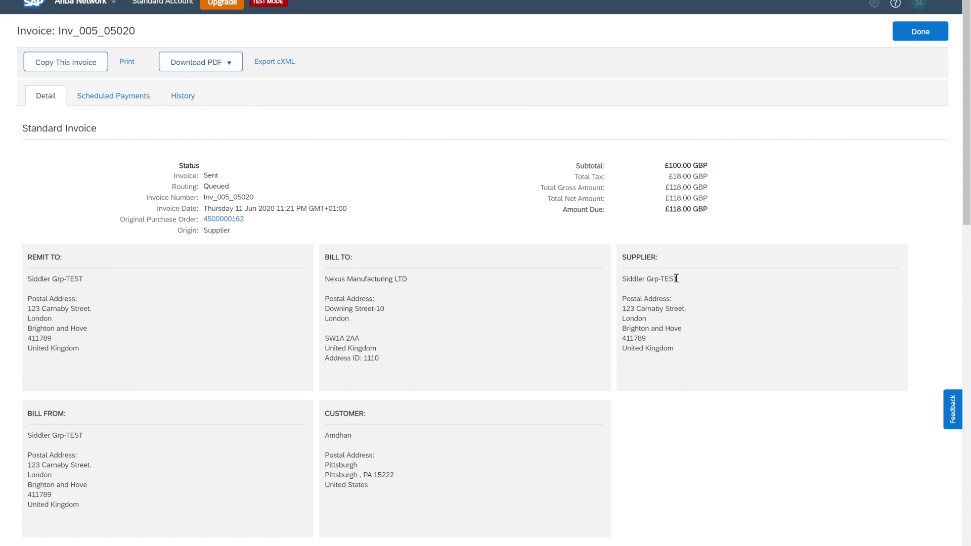
# Review invoice Inv_005_05020 (Sent, £118.00 GBP due) down to its totals, then close it with Done
pyautogui.scroll(-10, 676, 279)
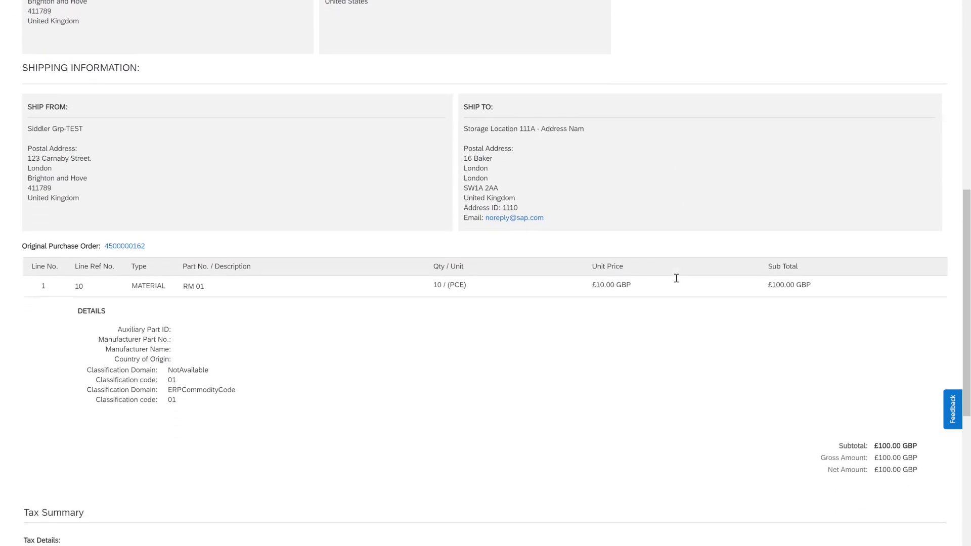
pyautogui.scroll(-1, 676, 279)
pyautogui.scroll(-3, 665, 276)
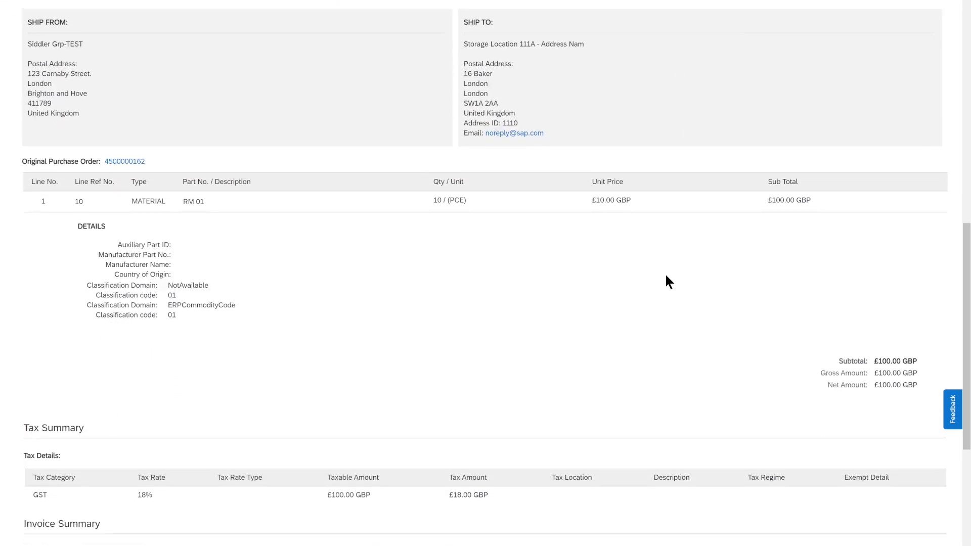
pyautogui.scroll(13, 666, 277)
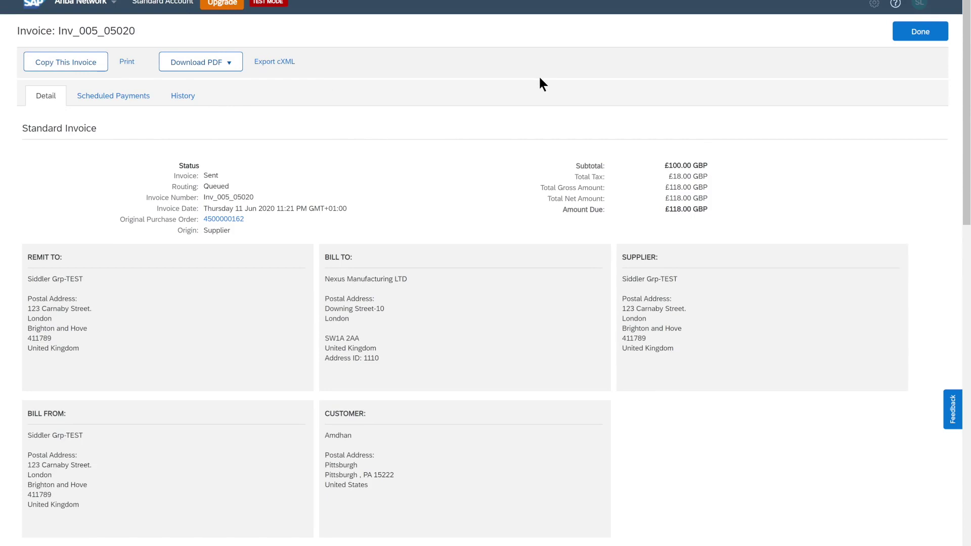
pyautogui.click(906, 33)
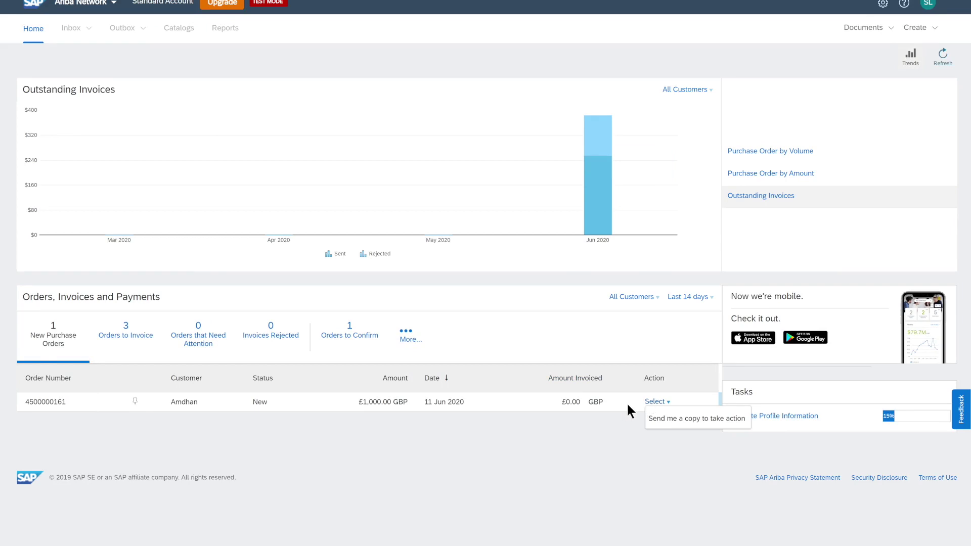
pyautogui.click(669, 418)
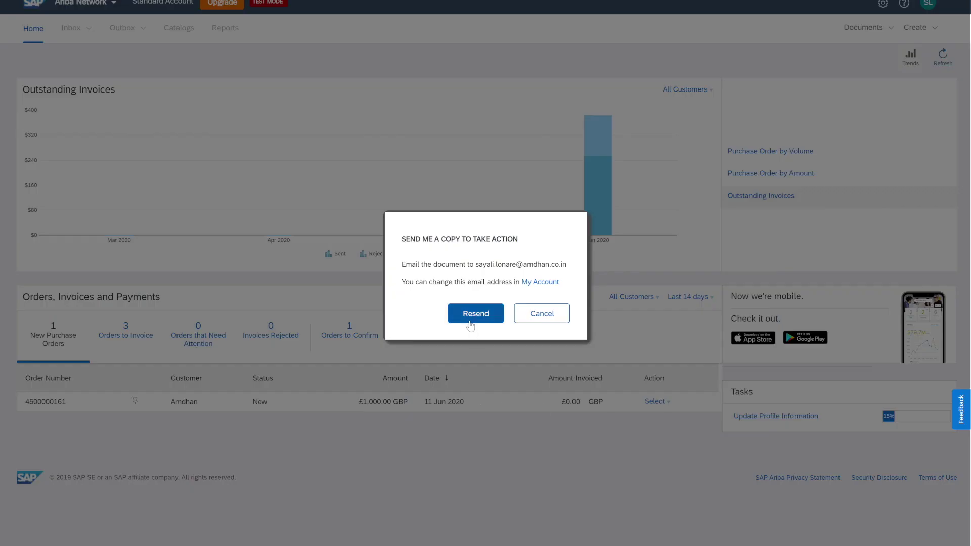
pyautogui.click(470, 315)
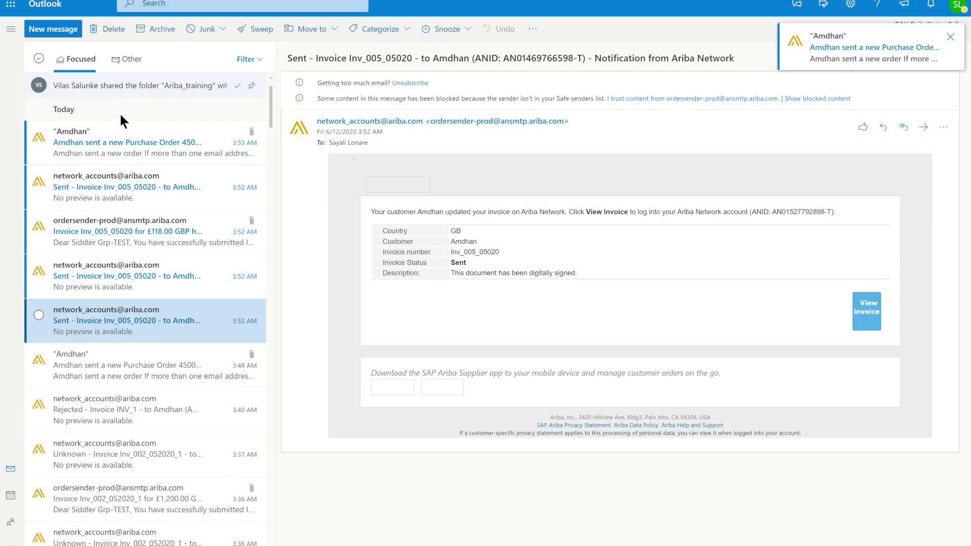
pyautogui.click(107, 135)
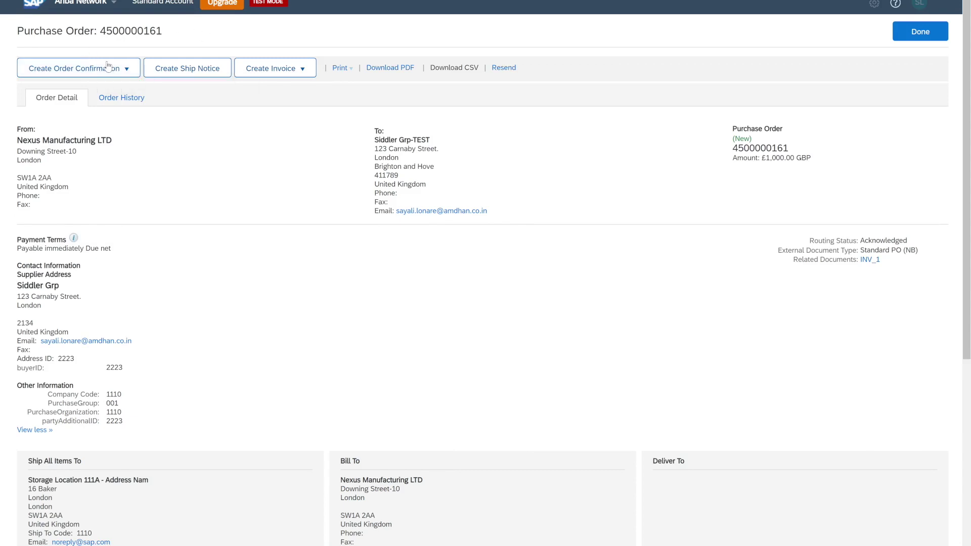
pyautogui.click(108, 68)
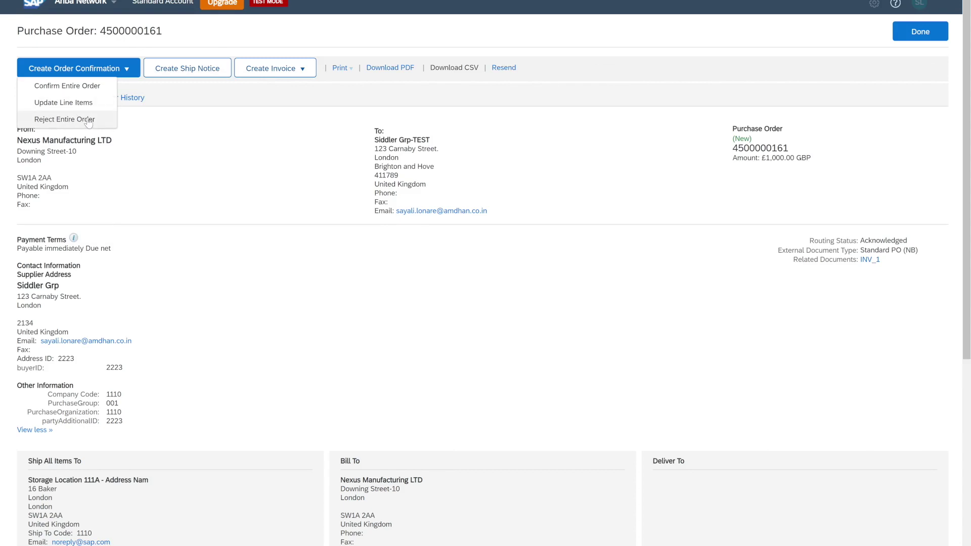
pyautogui.click(908, 40)
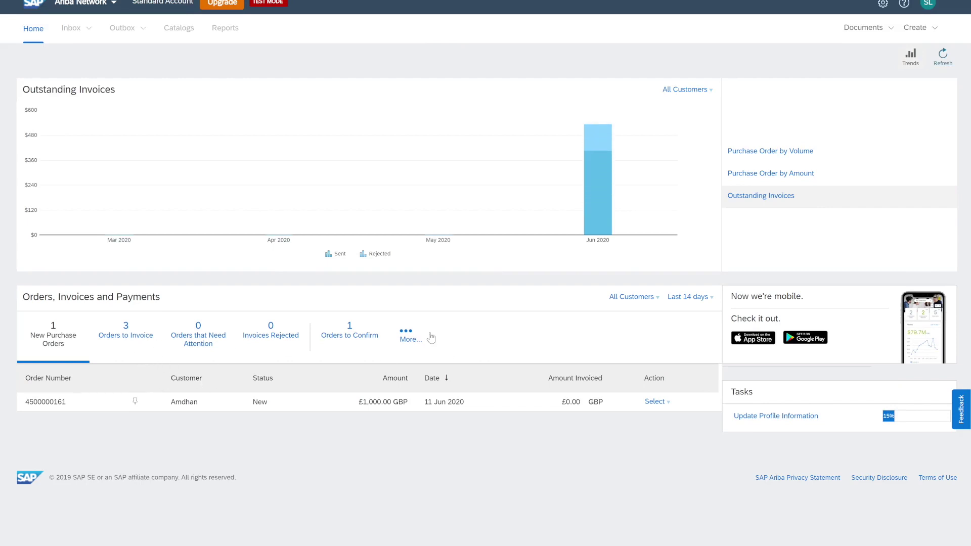
pyautogui.click(411, 341)
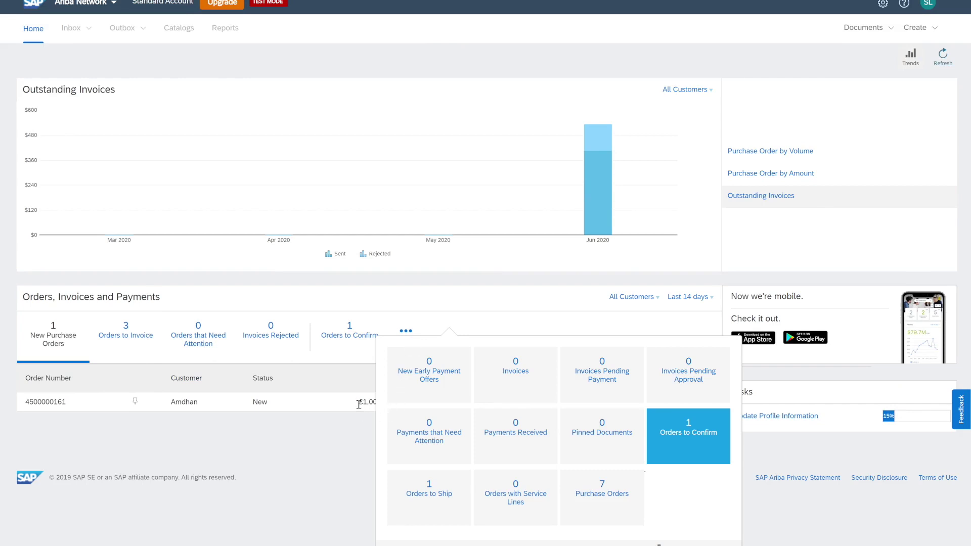
pyautogui.click(185, 445)
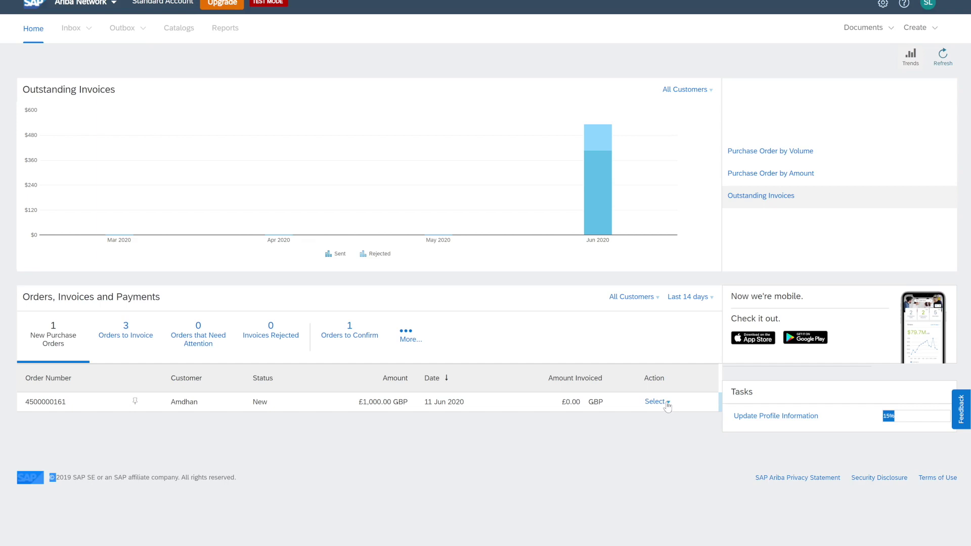
# Show the Documents menu, then the Create menu listing the Non-PO Invoice option
pyautogui.click(875, 29)
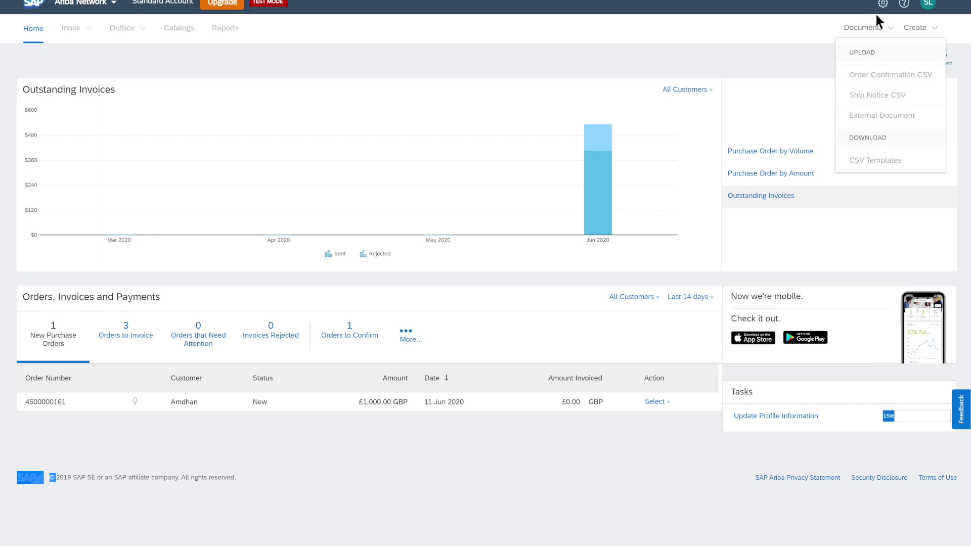
pyautogui.click(914, 28)
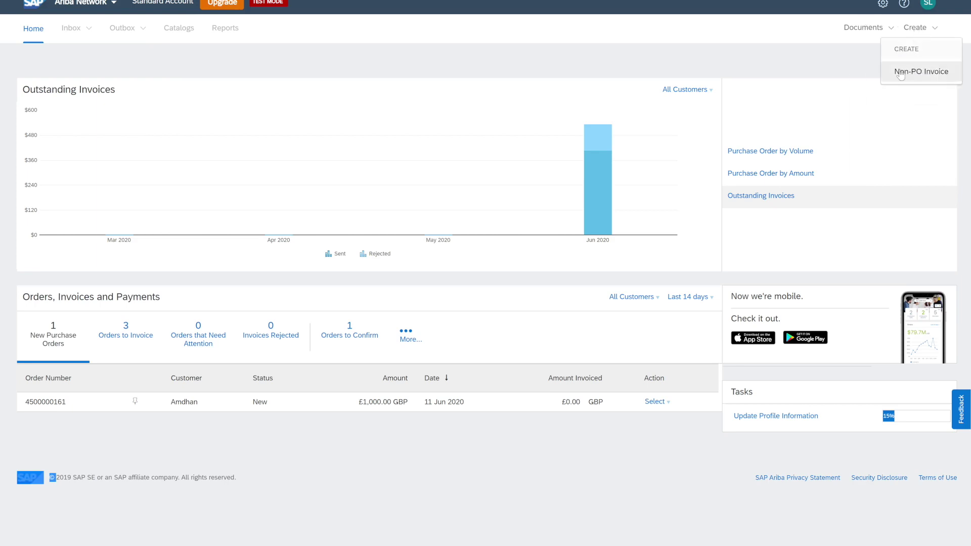